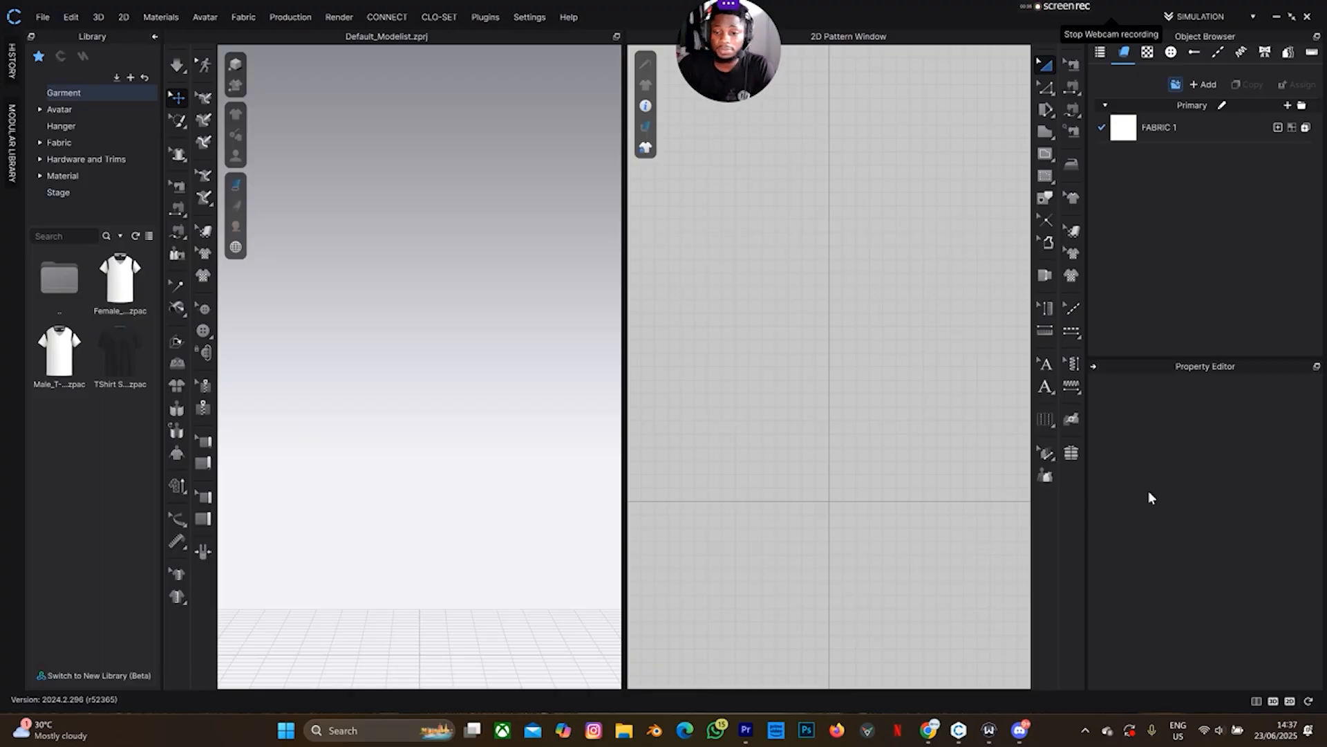
# Switch from CLO 3D to the browser tab with QuickMagic's AIGC motion gallery
pyautogui.click(929, 730)
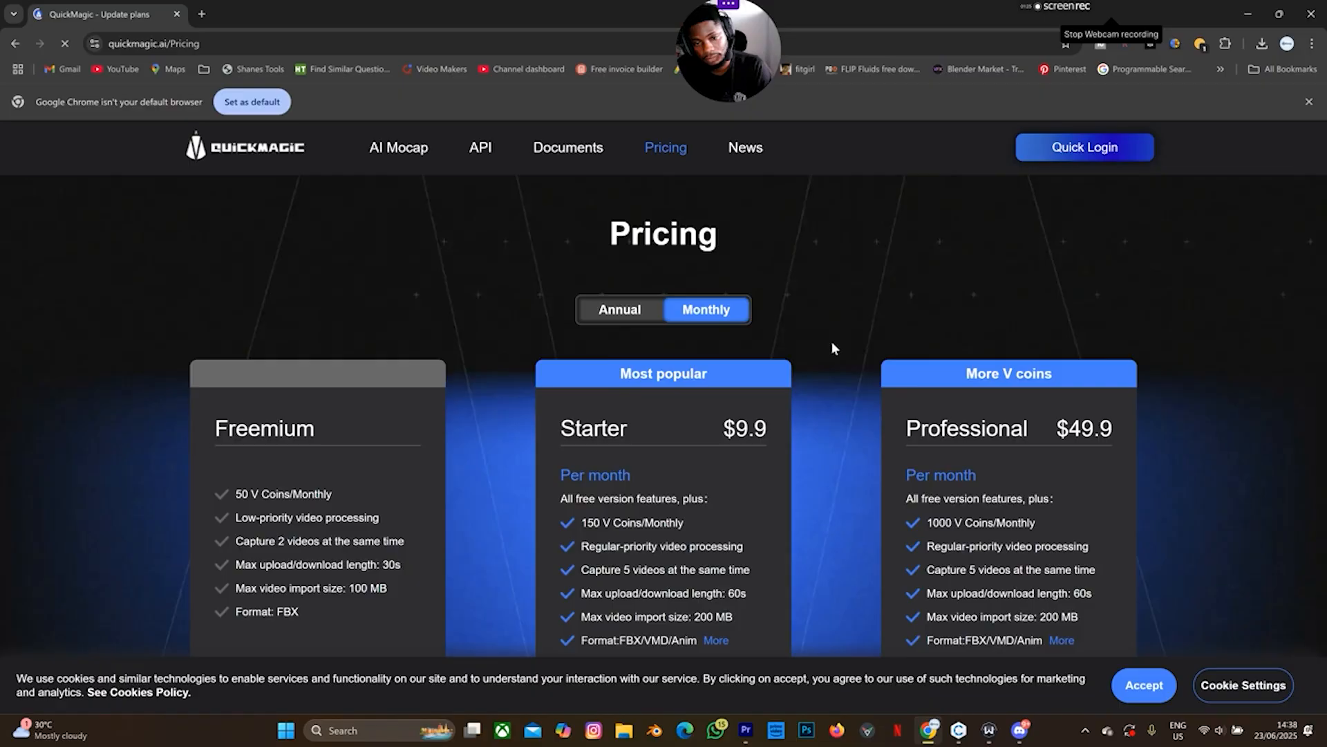
# Leave QuickMagic's pricing plans and return to the AI Mocap web app's AIGC gallery
pyautogui.scroll(-5, 832, 342)
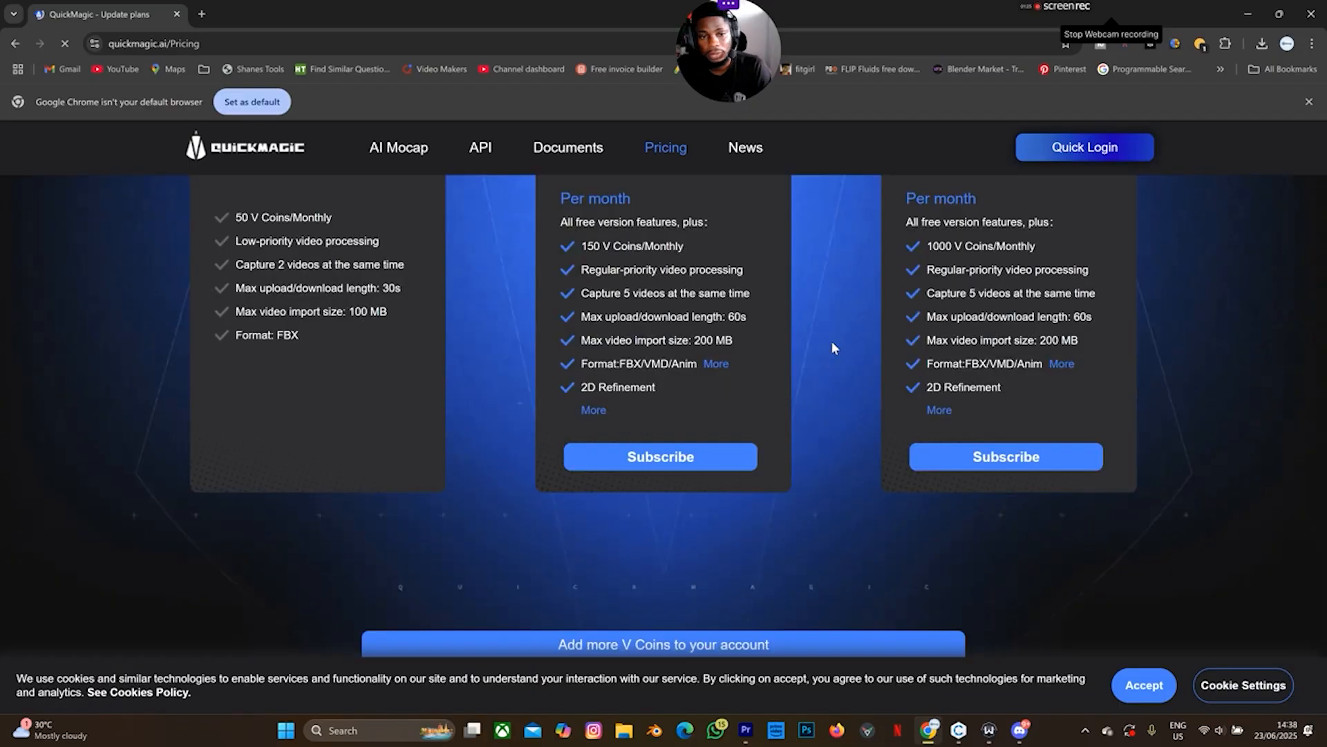
pyautogui.scroll(2, 832, 341)
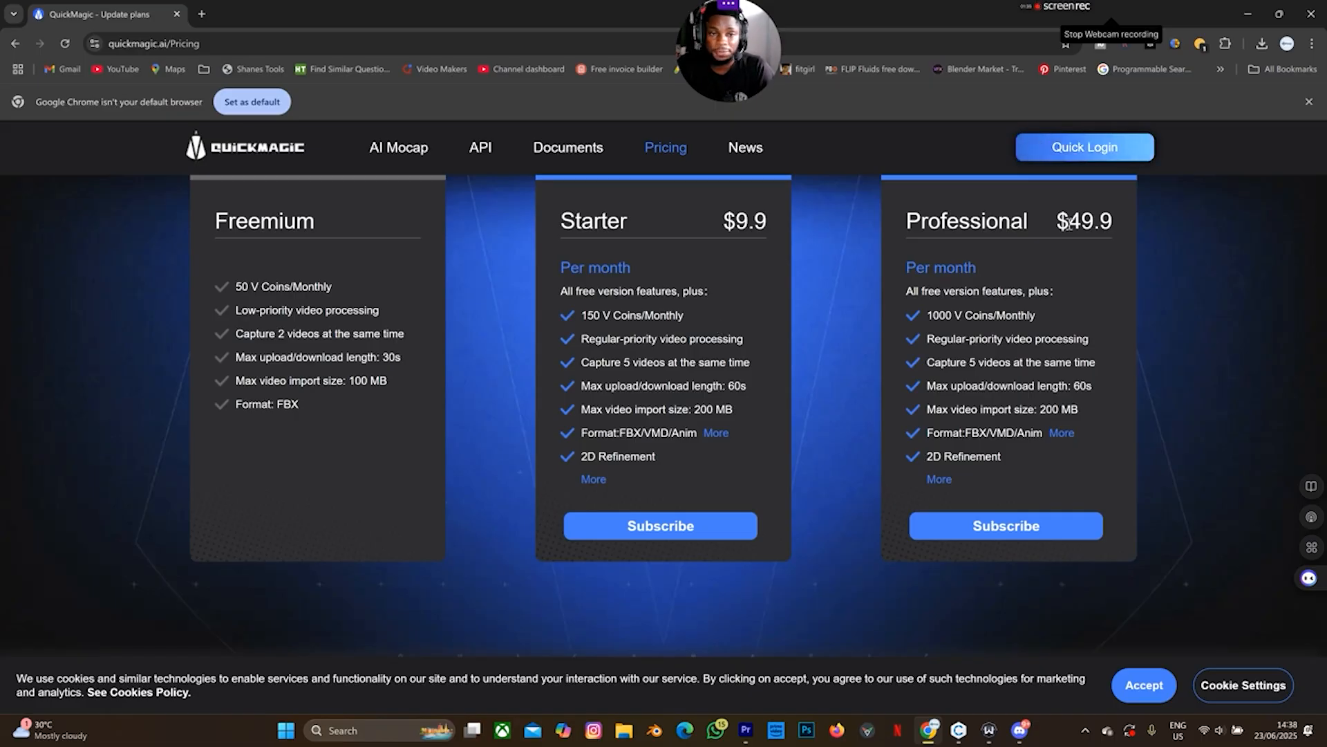
pyautogui.click(412, 141)
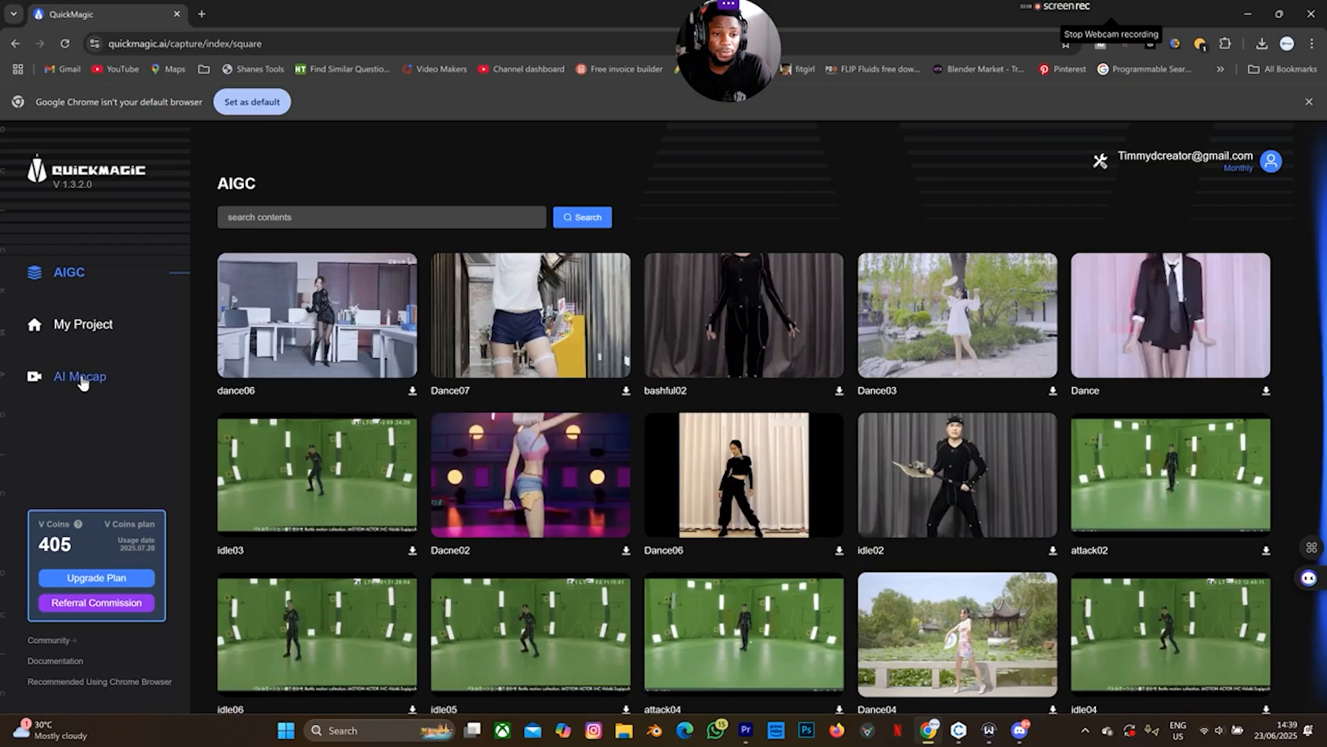
# Import the 'animation mocap' video from Videos > birthdayy into QuickMagic's AI Mocap page
pyautogui.click(81, 378)
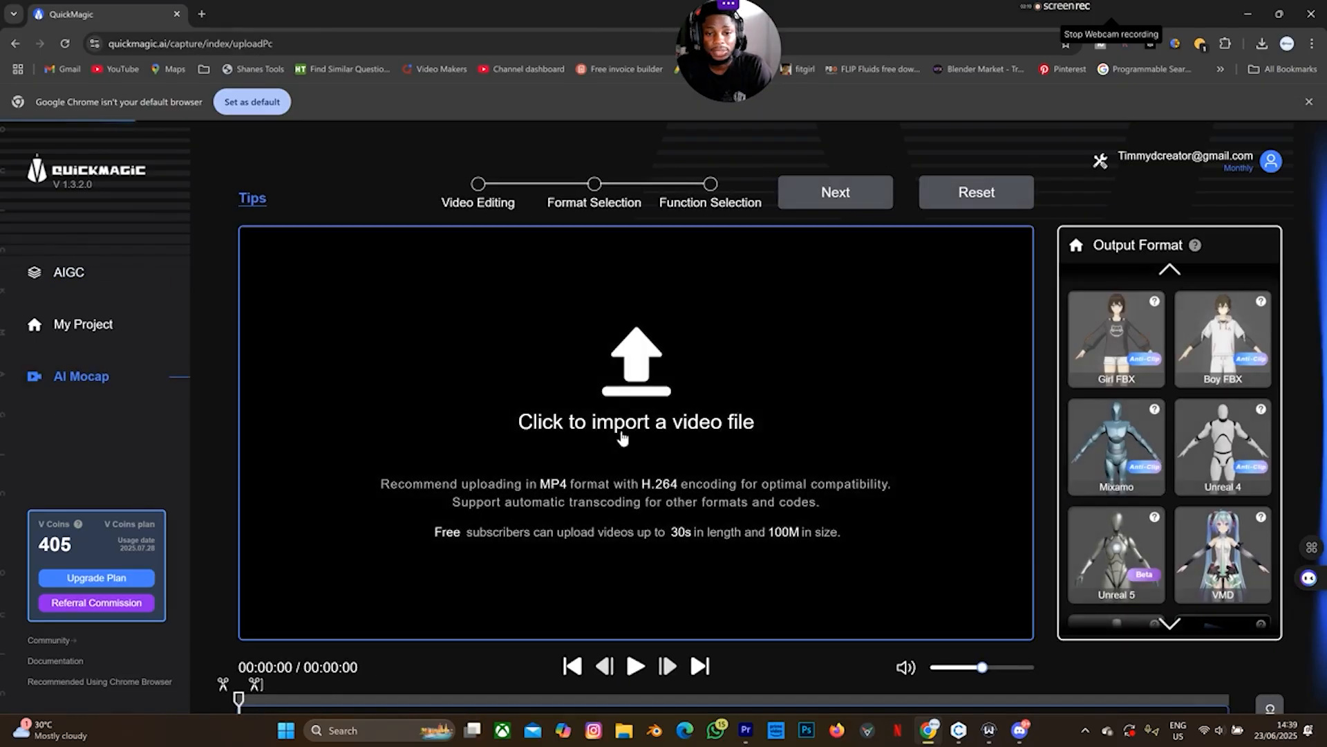
pyautogui.click(620, 401)
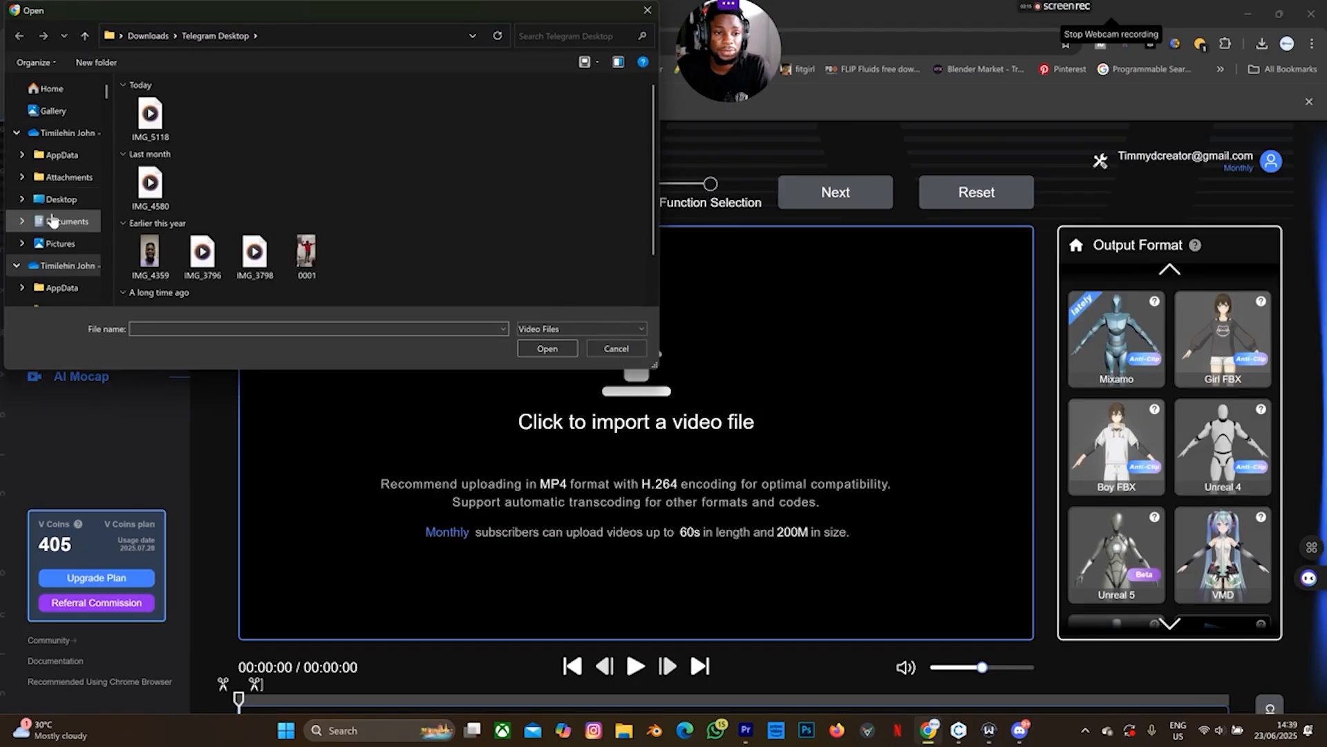
pyautogui.scroll(-2, 68, 239)
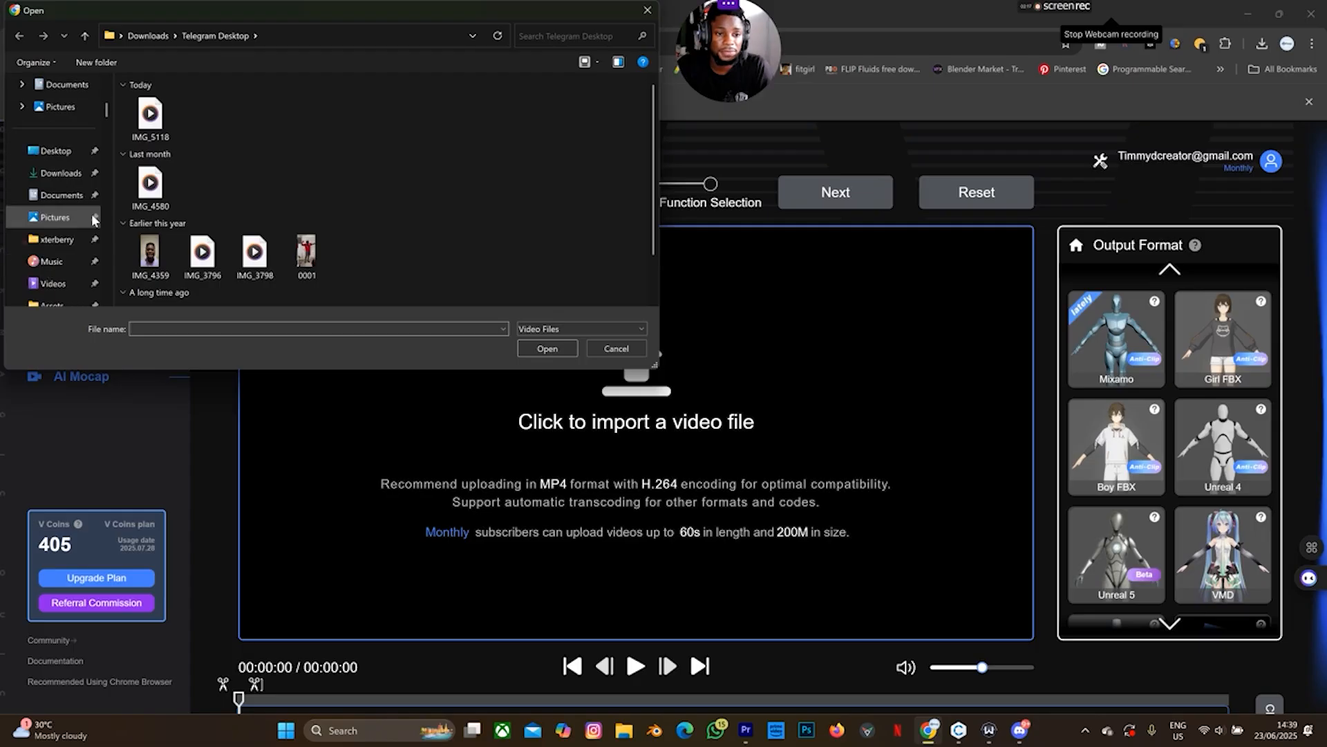
pyautogui.scroll(-1, 62, 277)
pyautogui.click(55, 261)
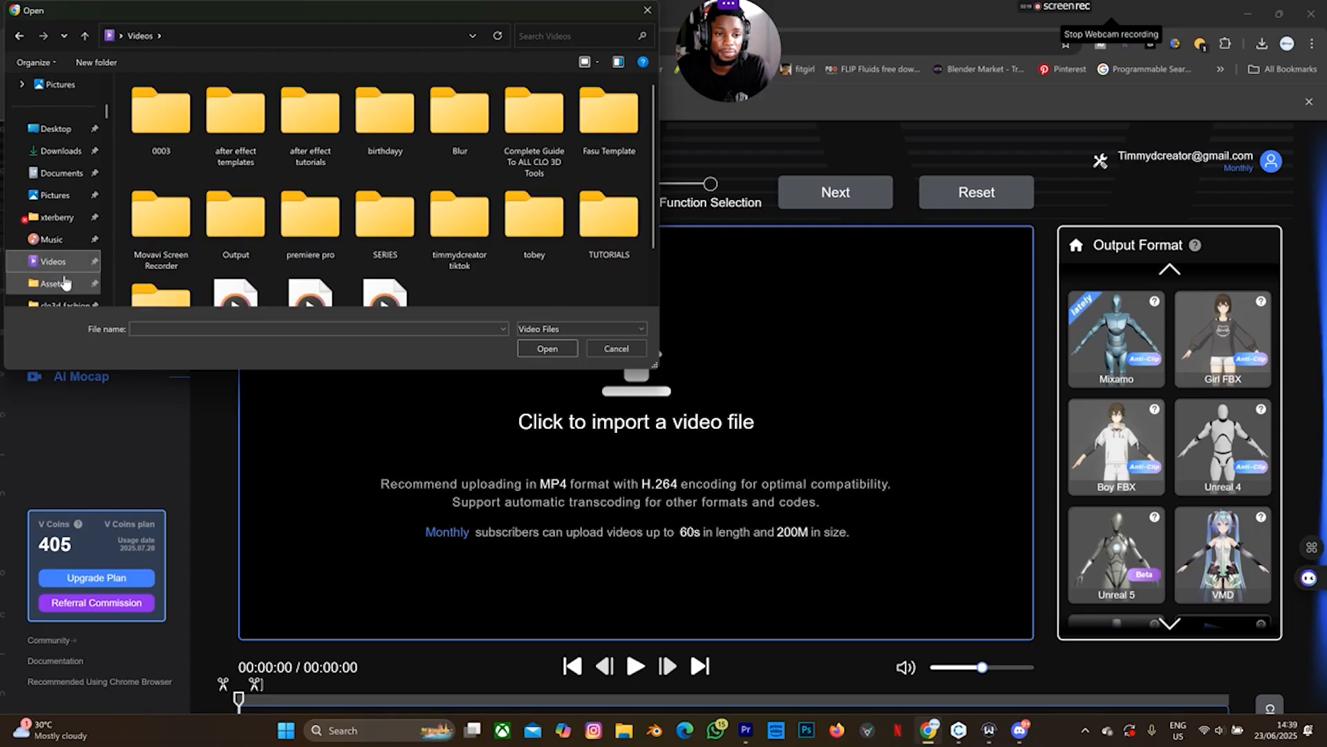
pyautogui.doubleClick(385, 134)
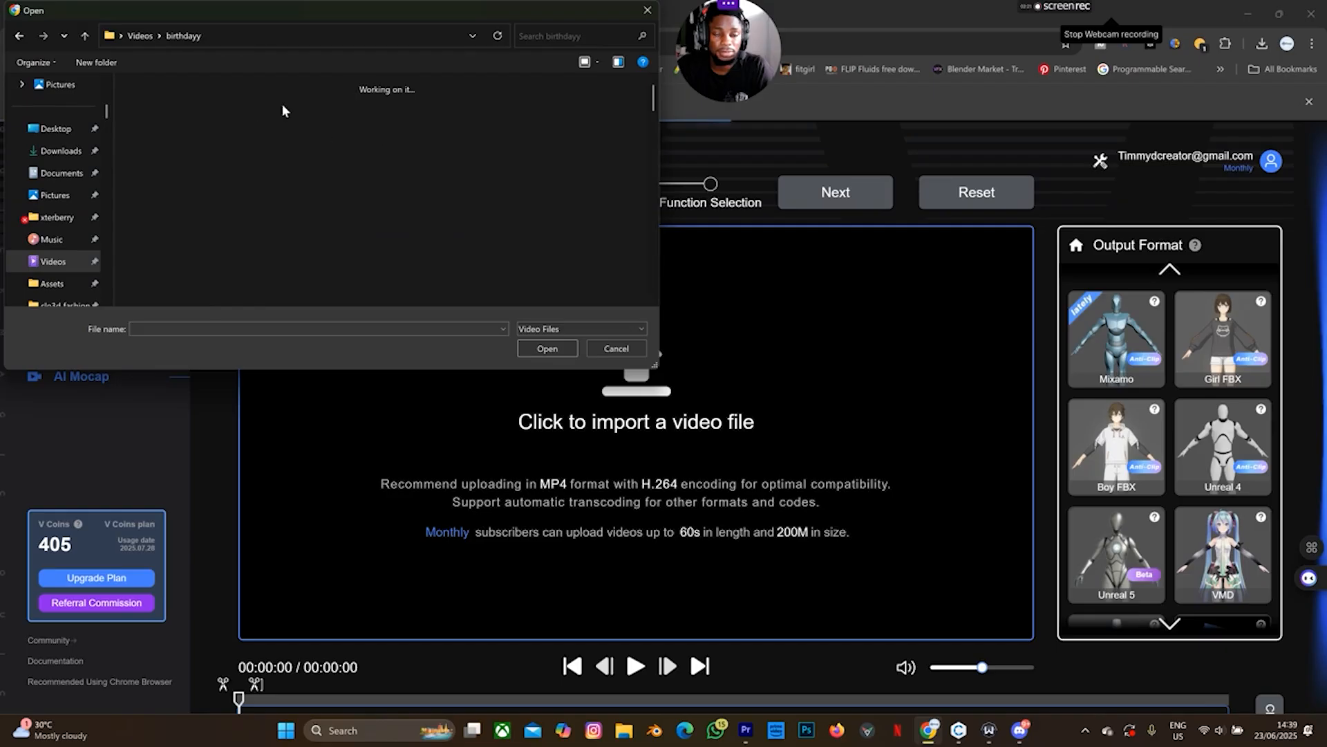
pyautogui.click(161, 119)
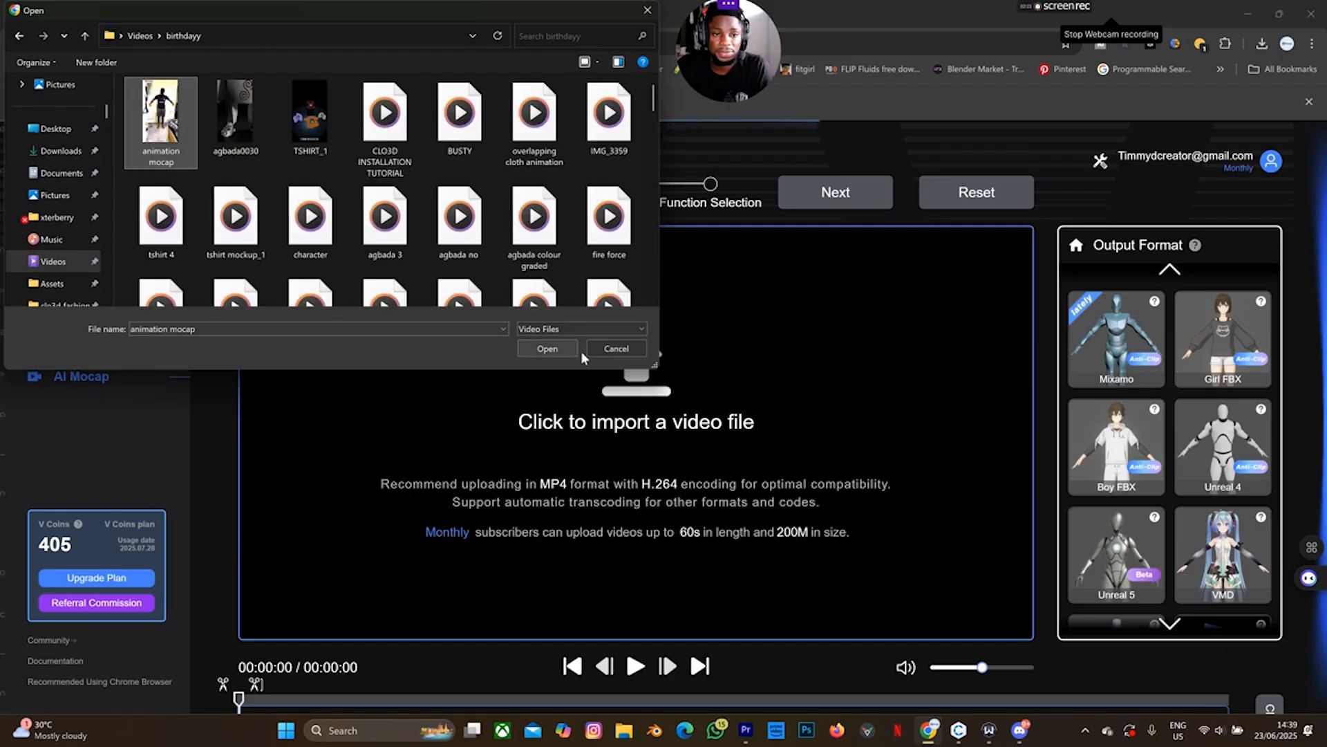
pyautogui.click(548, 349)
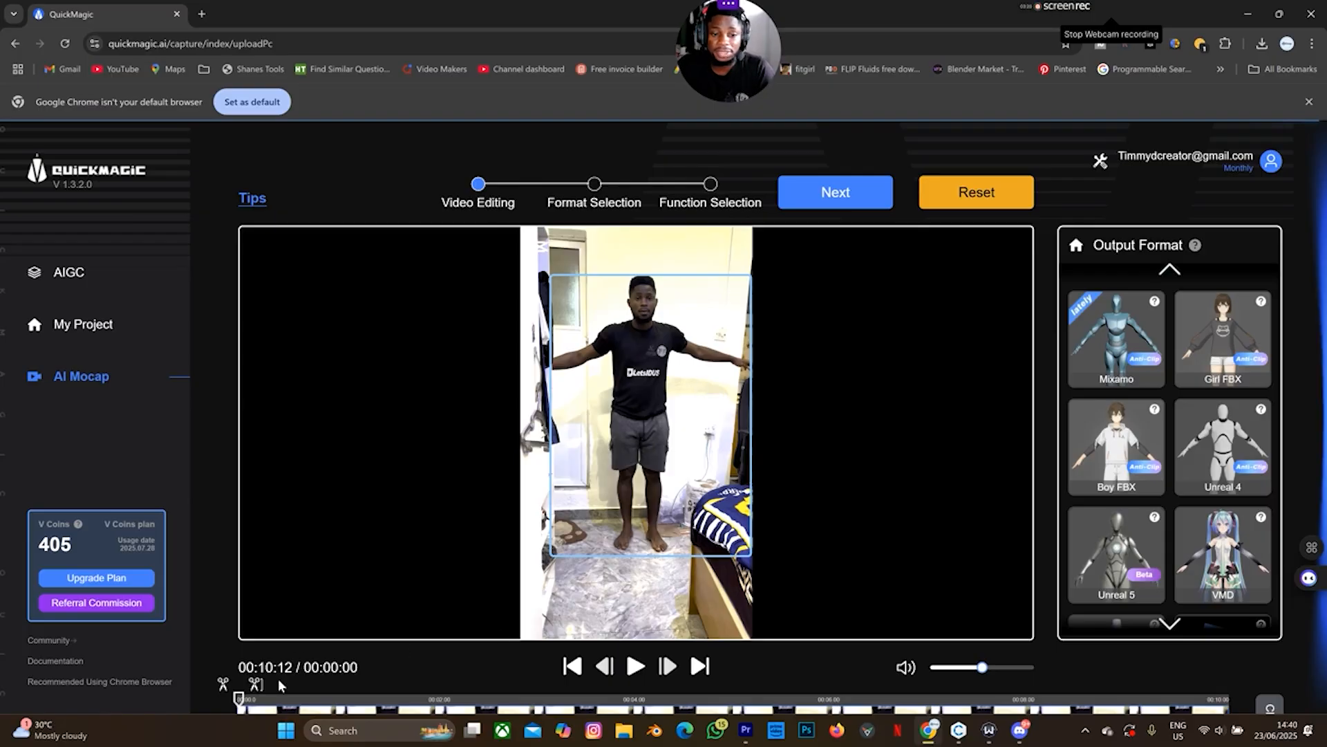
# Trim the clip's start, preview it, and assign the Mixamo output character to the person
pyautogui.moveTo(235, 702); pyautogui.dragTo(463, 704)
pyautogui.click(635, 666)
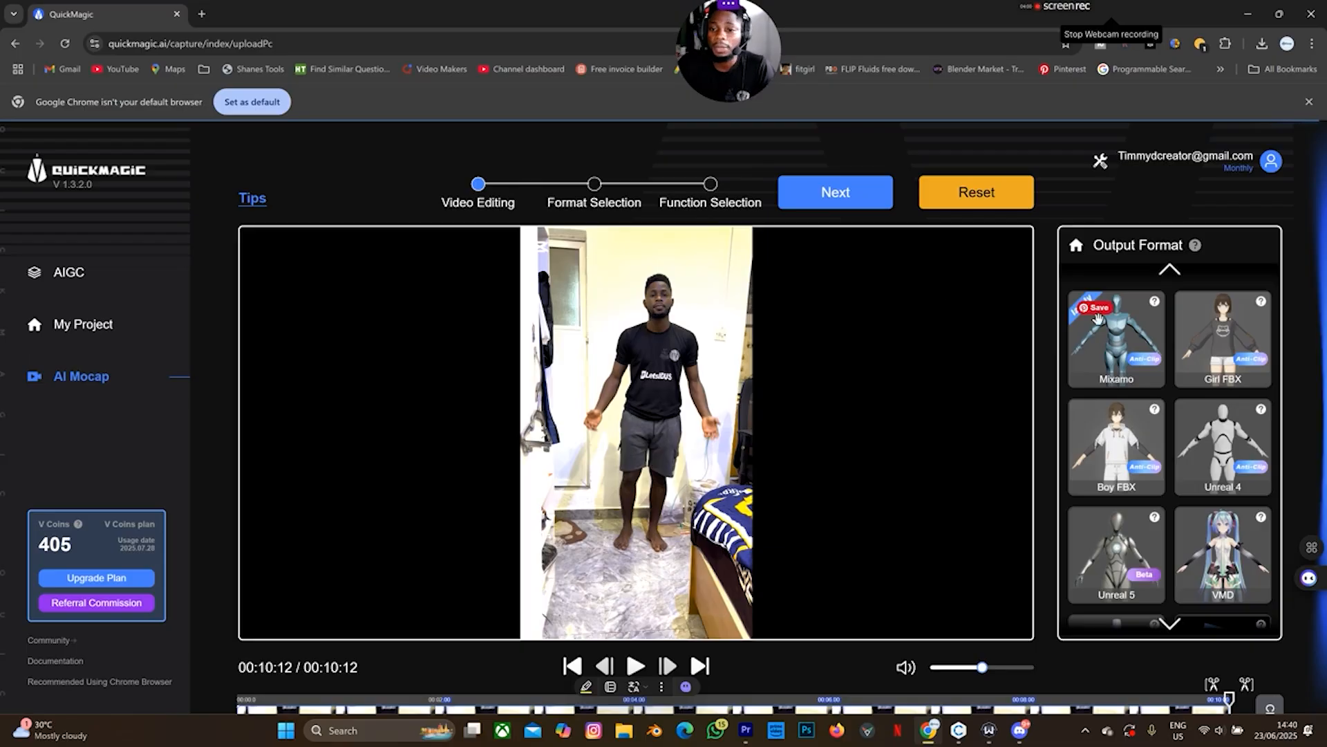
pyautogui.click(1114, 358)
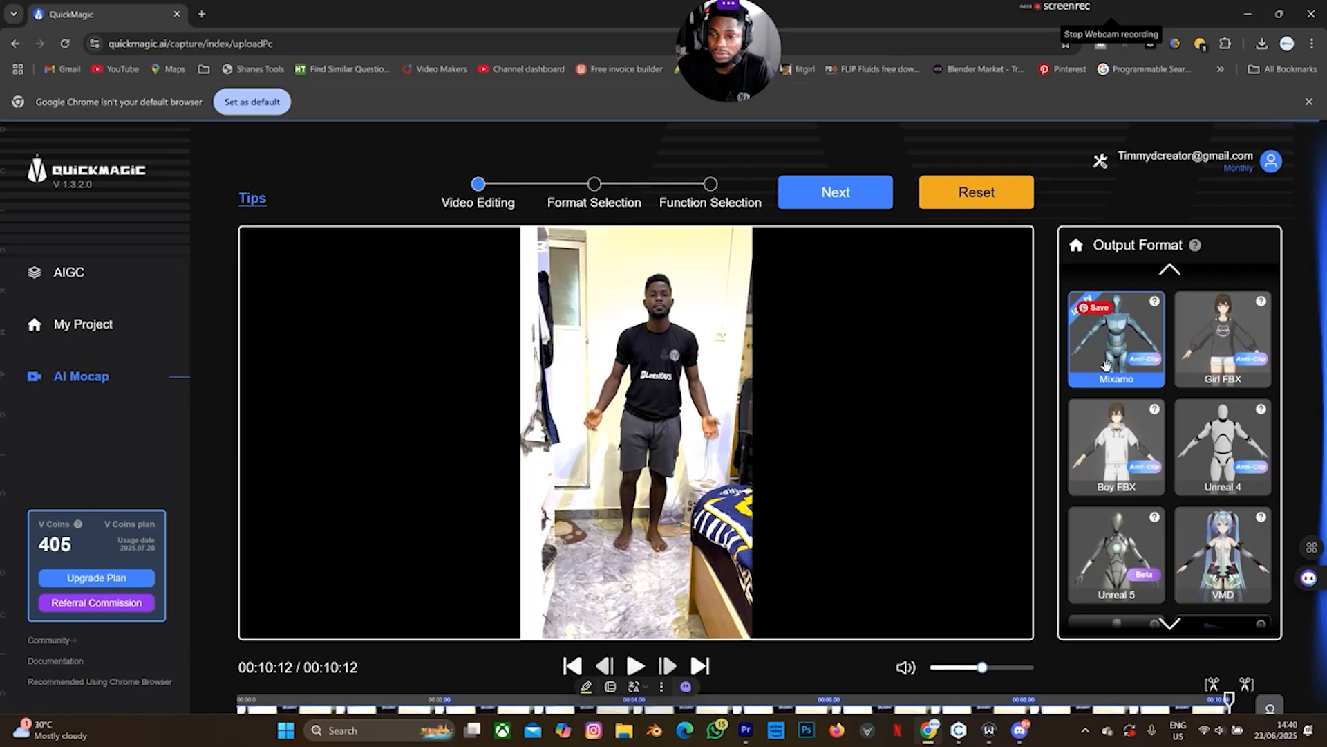
pyautogui.click(1209, 478)
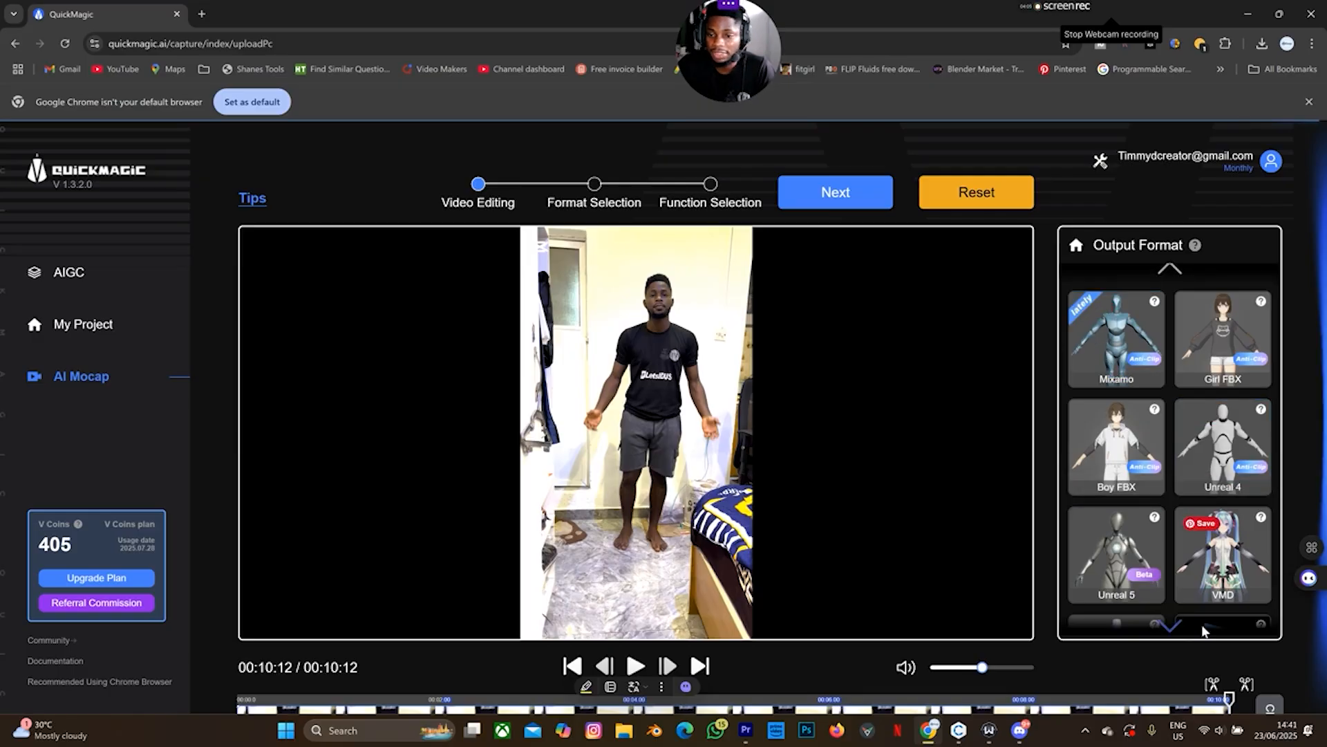
pyautogui.click(1117, 372)
pyautogui.moveTo(1117, 371); pyautogui.dragTo(638, 406)
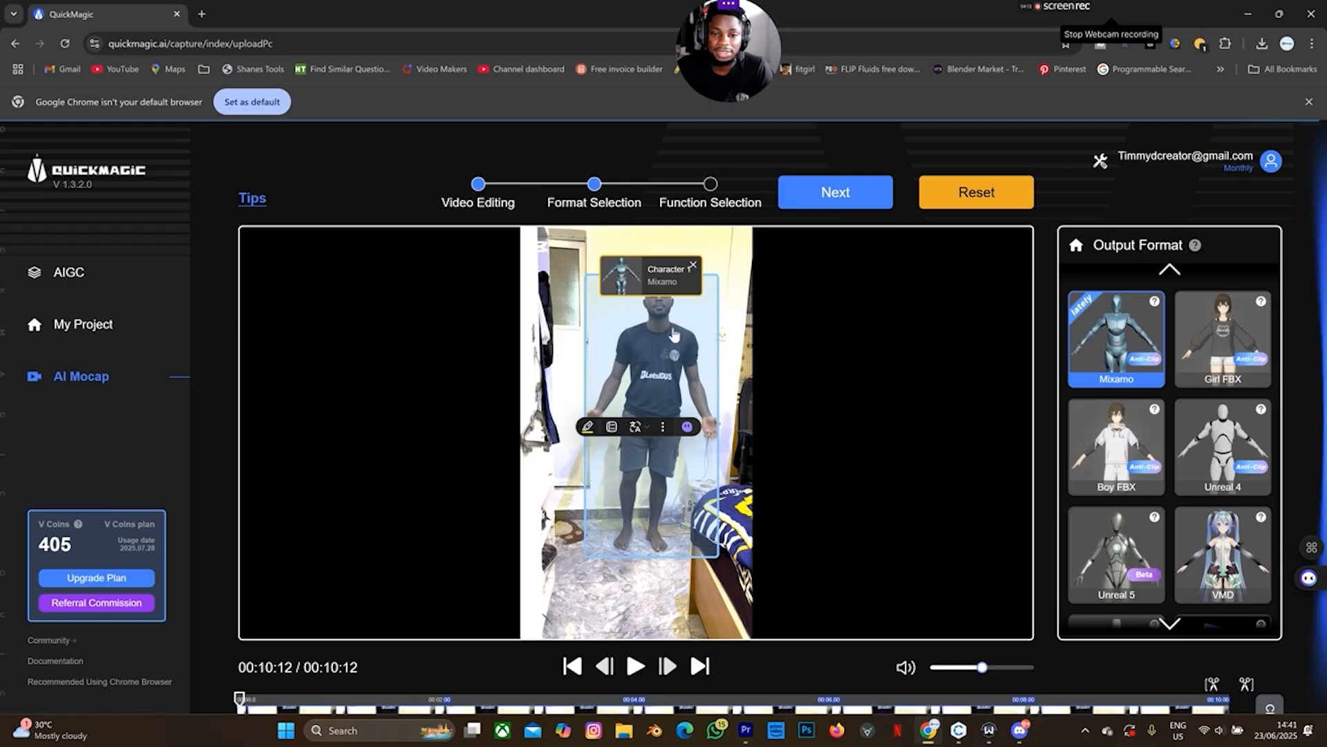
# Generate the 'animation mocap' motion with Anti-Interpenetration set to ON
pyautogui.click(843, 197)
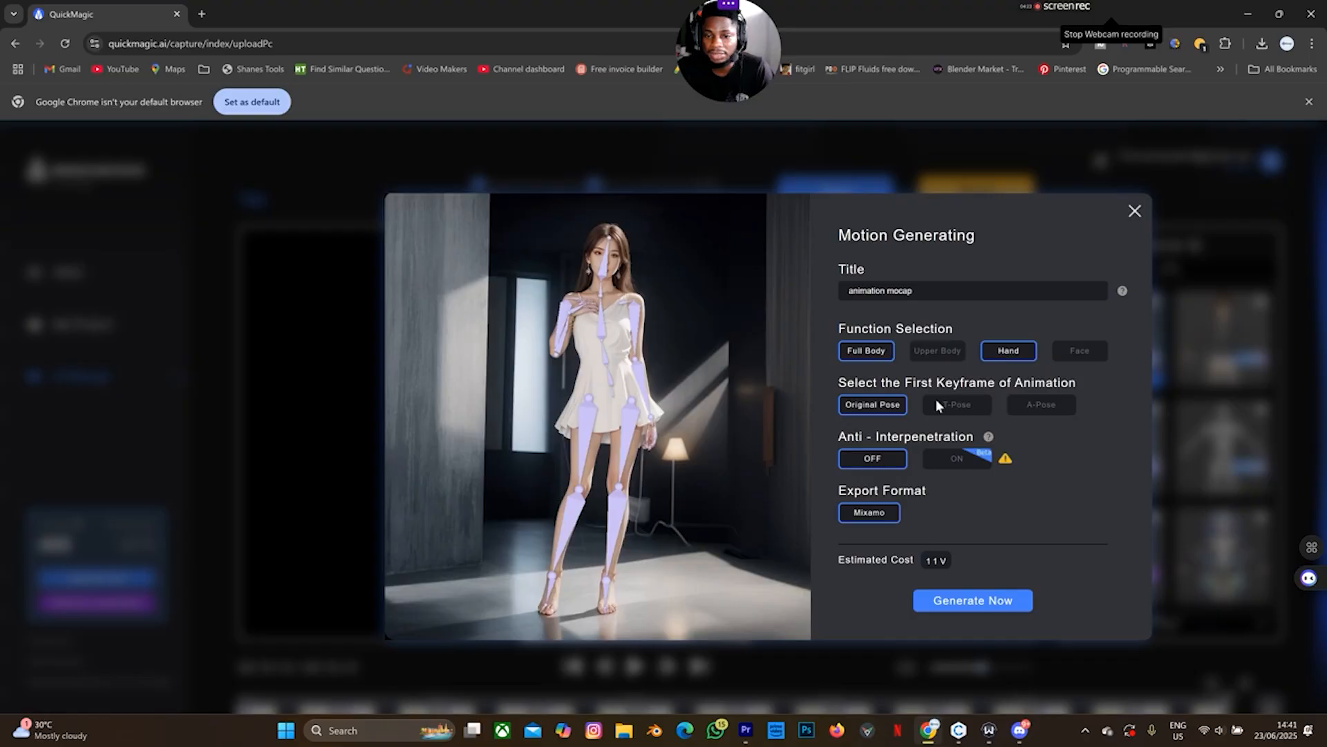
pyautogui.click(949, 462)
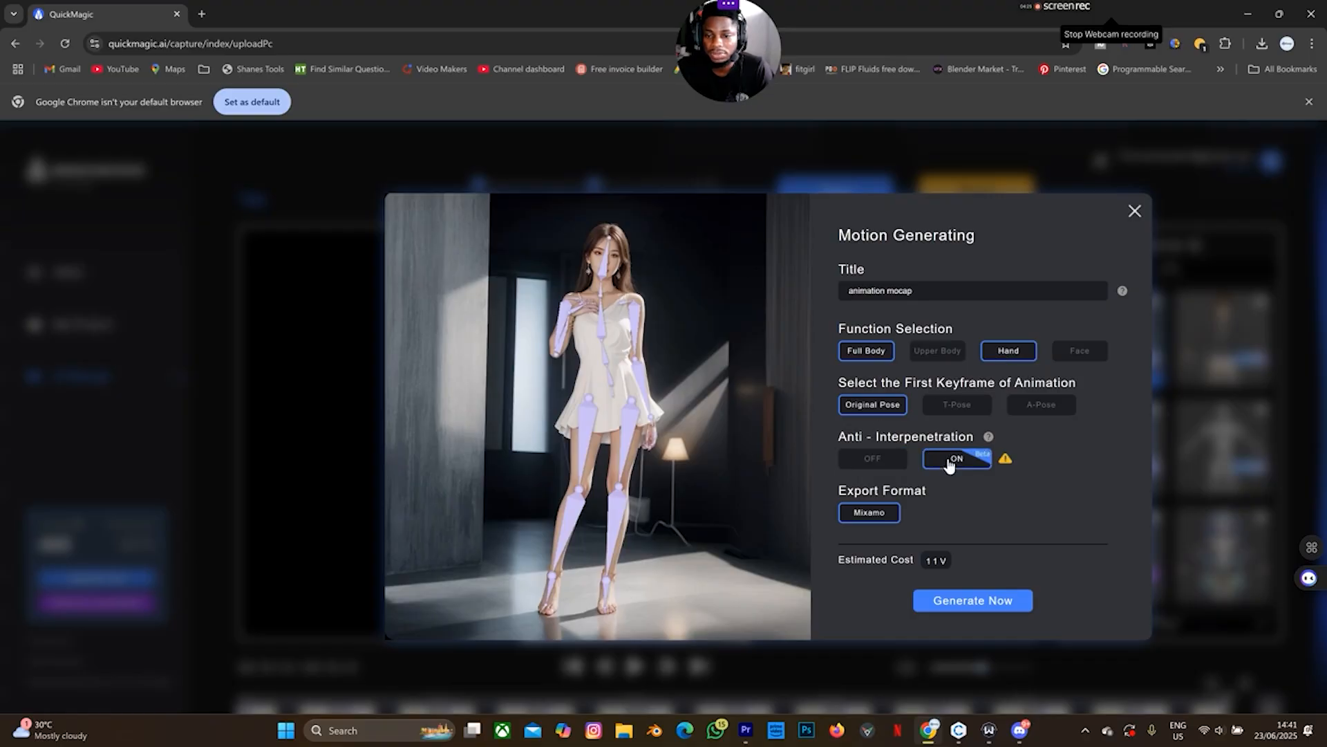
pyautogui.moveTo(1006, 463)
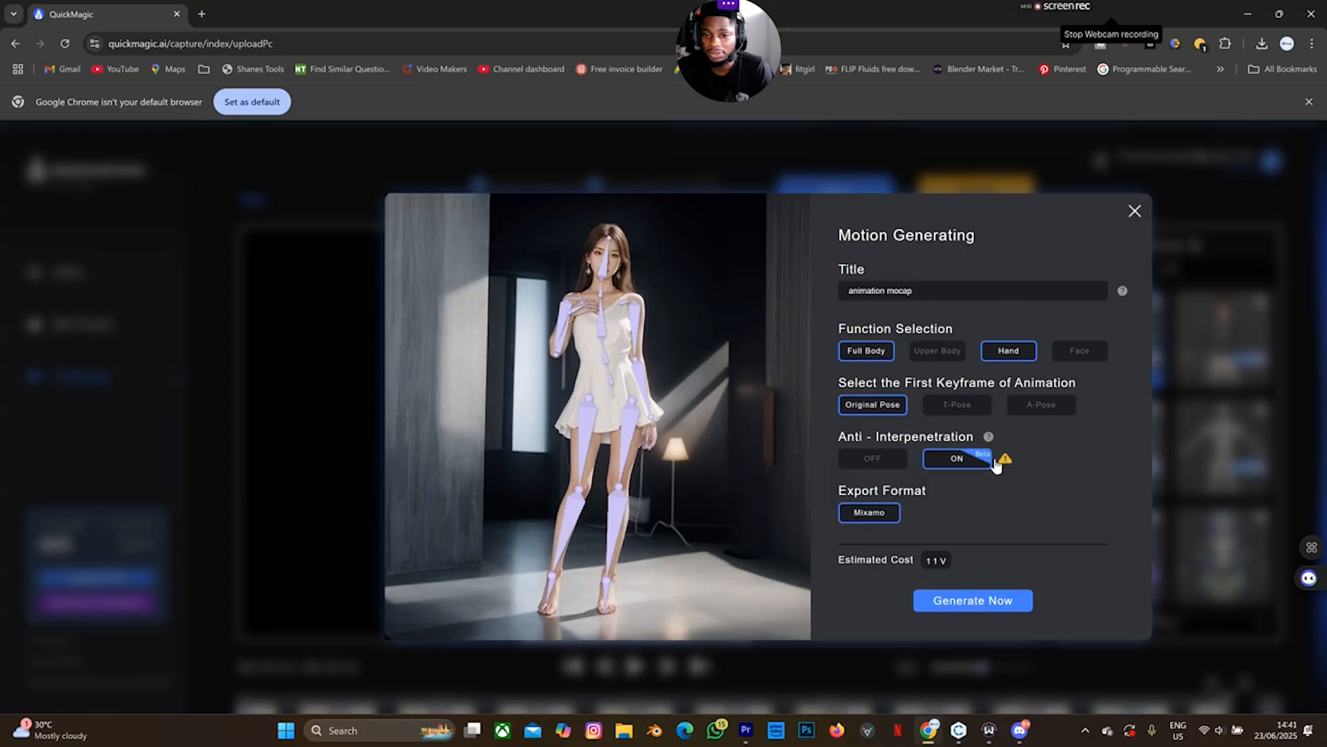
pyautogui.click(954, 605)
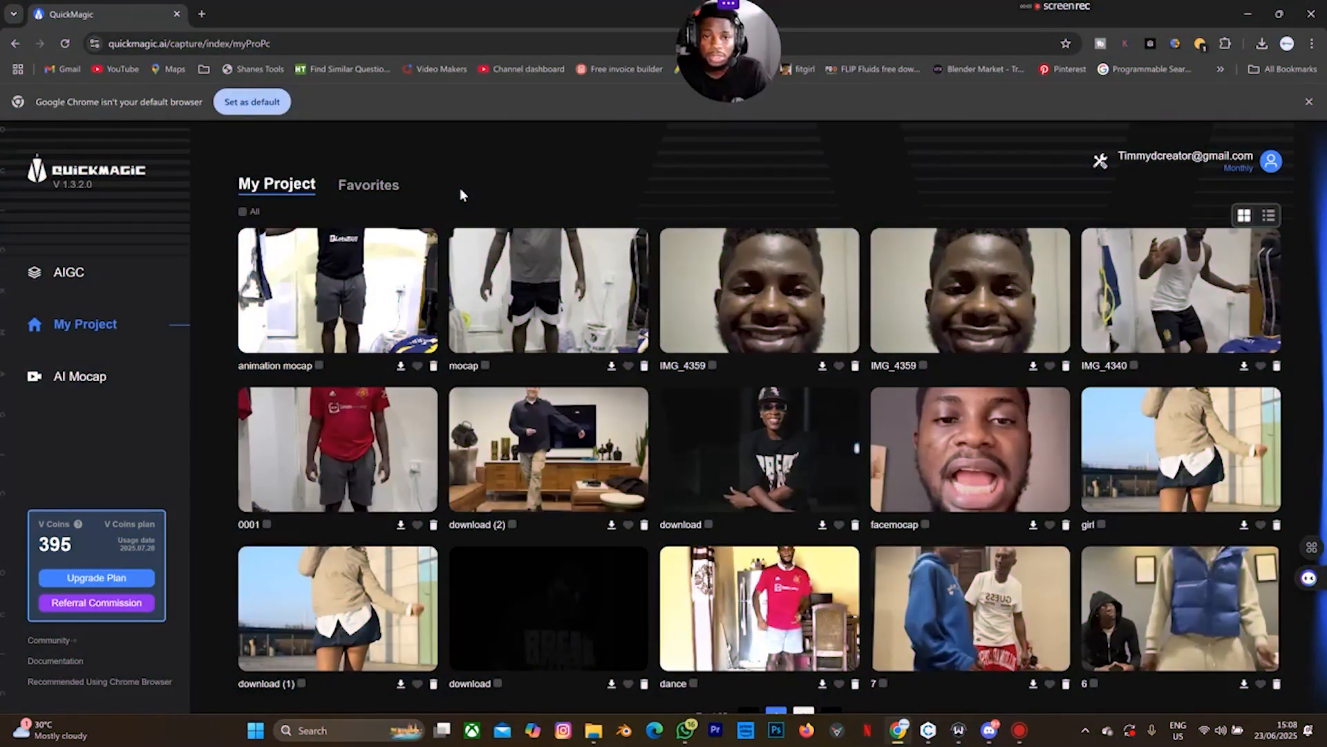
# Preview the finished 'animation mocap' result in My Project and download it
pyautogui.click(350, 300)
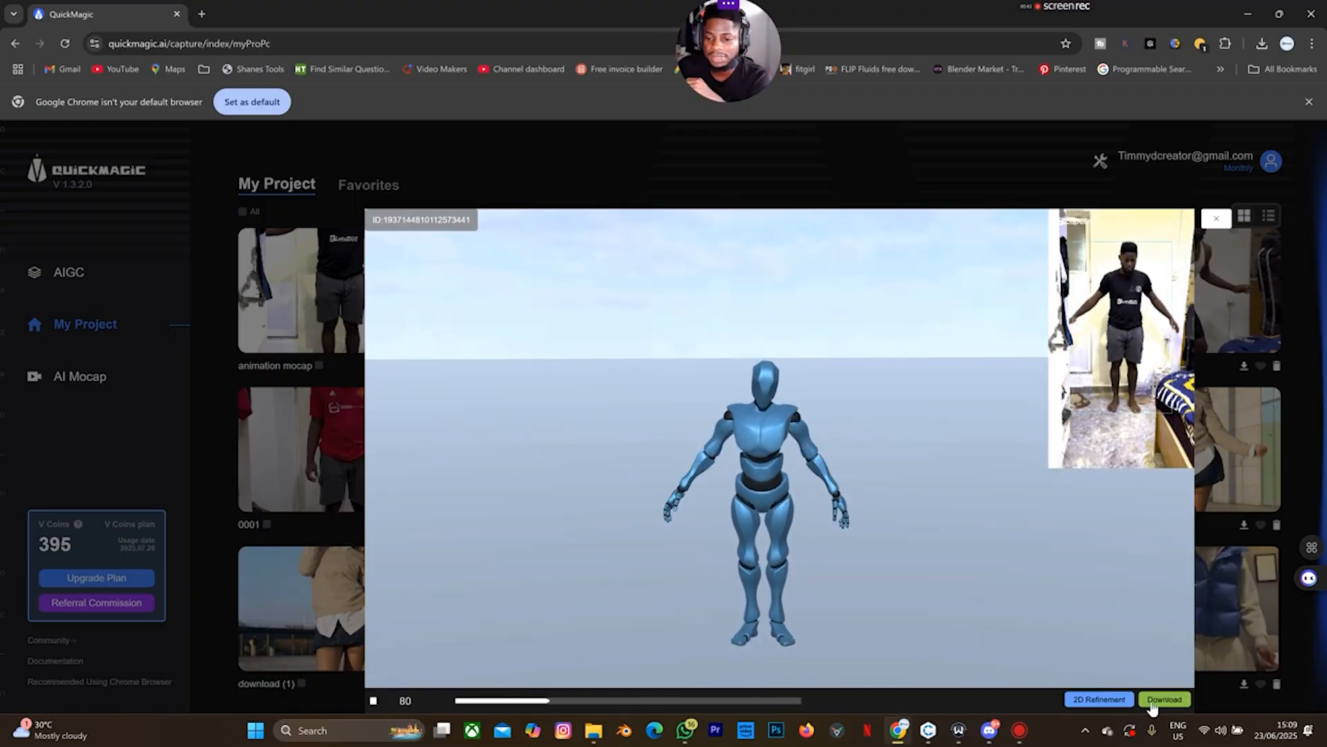
pyautogui.click(1151, 699)
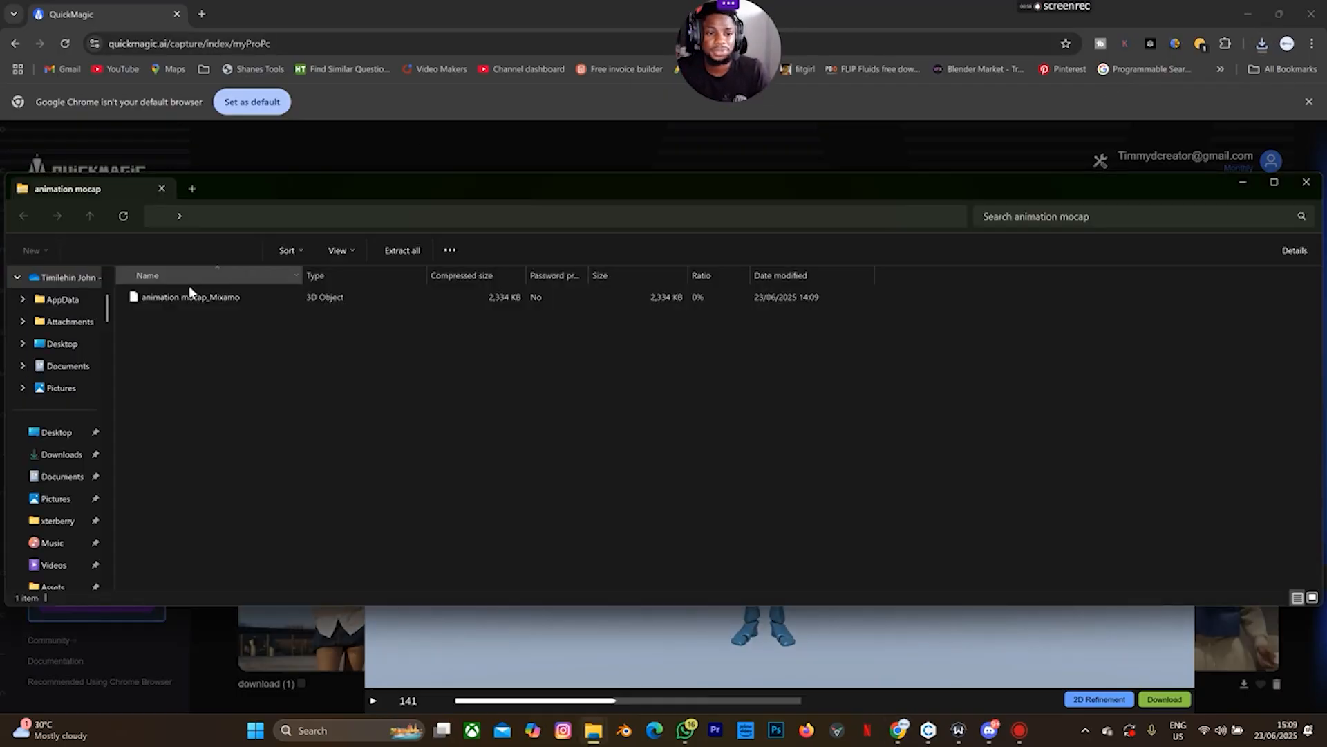
# Find the extracted 'animation mocap_Mixamo' file in Downloads, then switch to CLO 3D
pyautogui.click(189, 300)
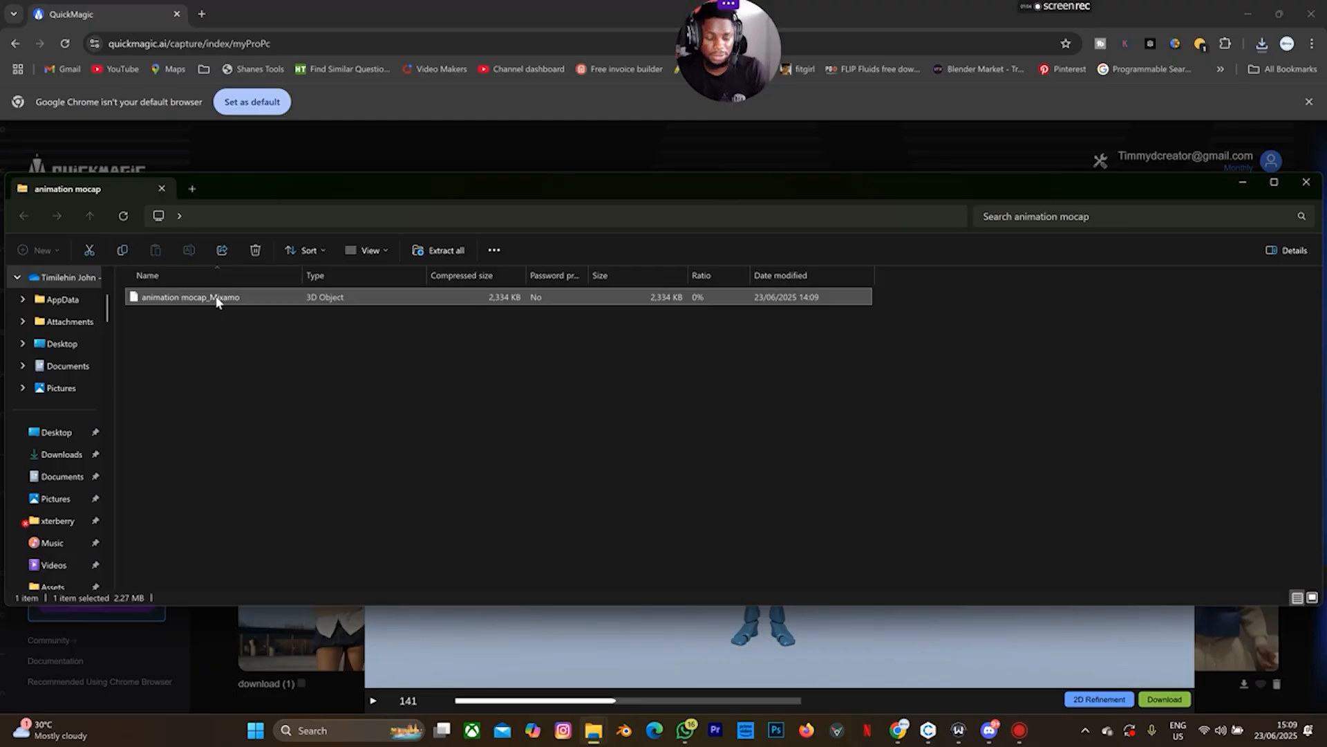
pyautogui.click(194, 190)
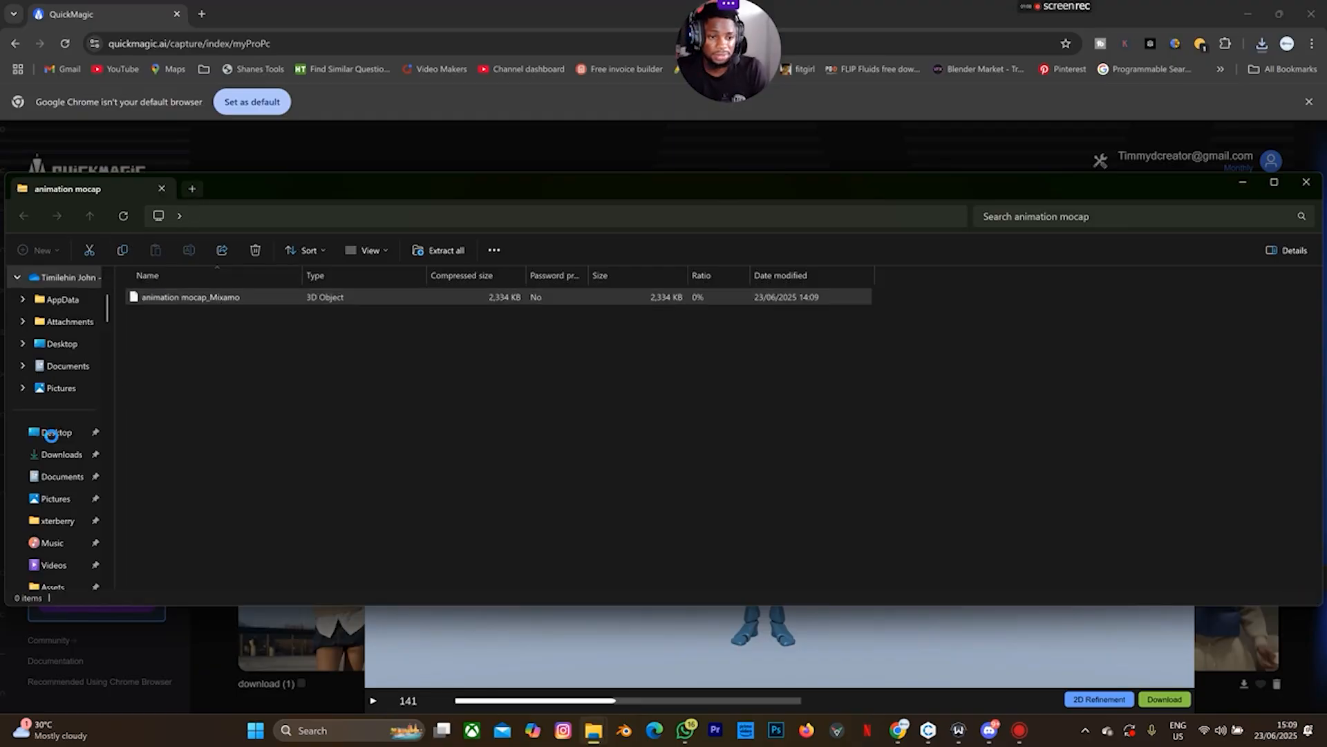
pyautogui.click(52, 457)
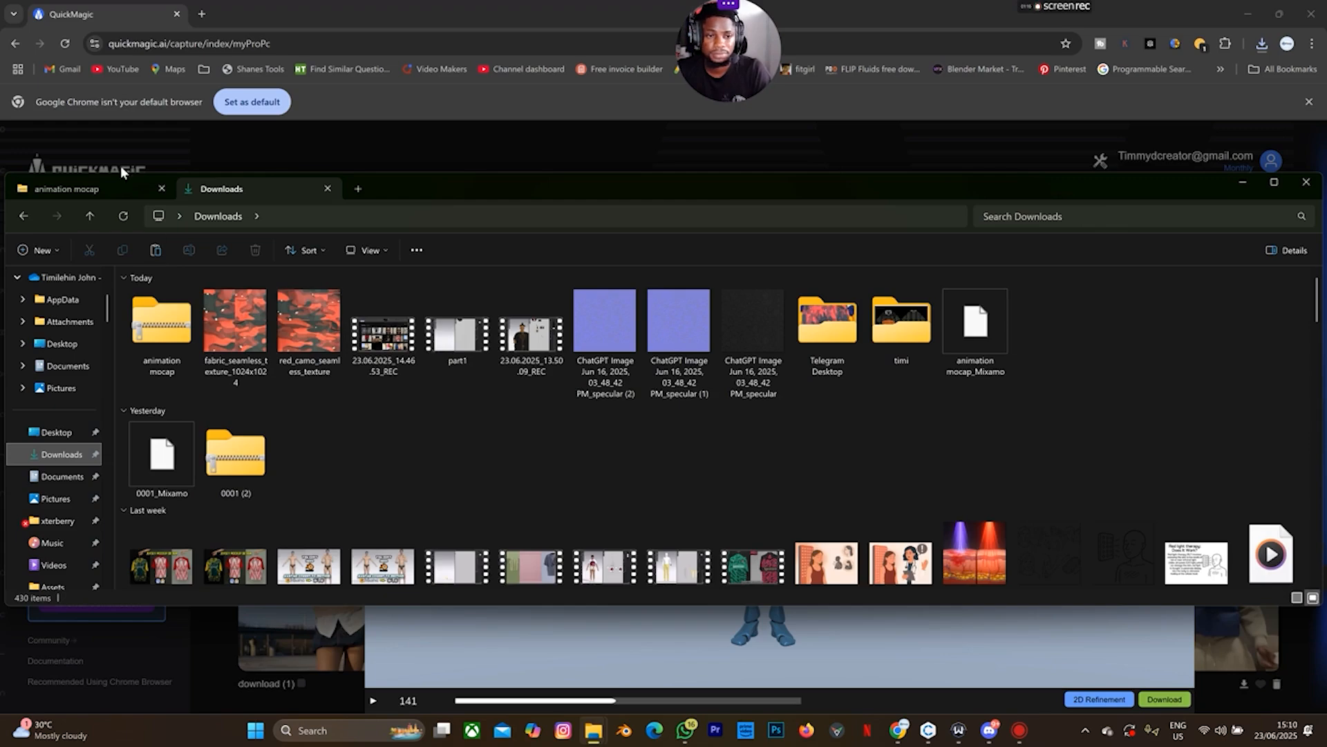
pyautogui.click(122, 213)
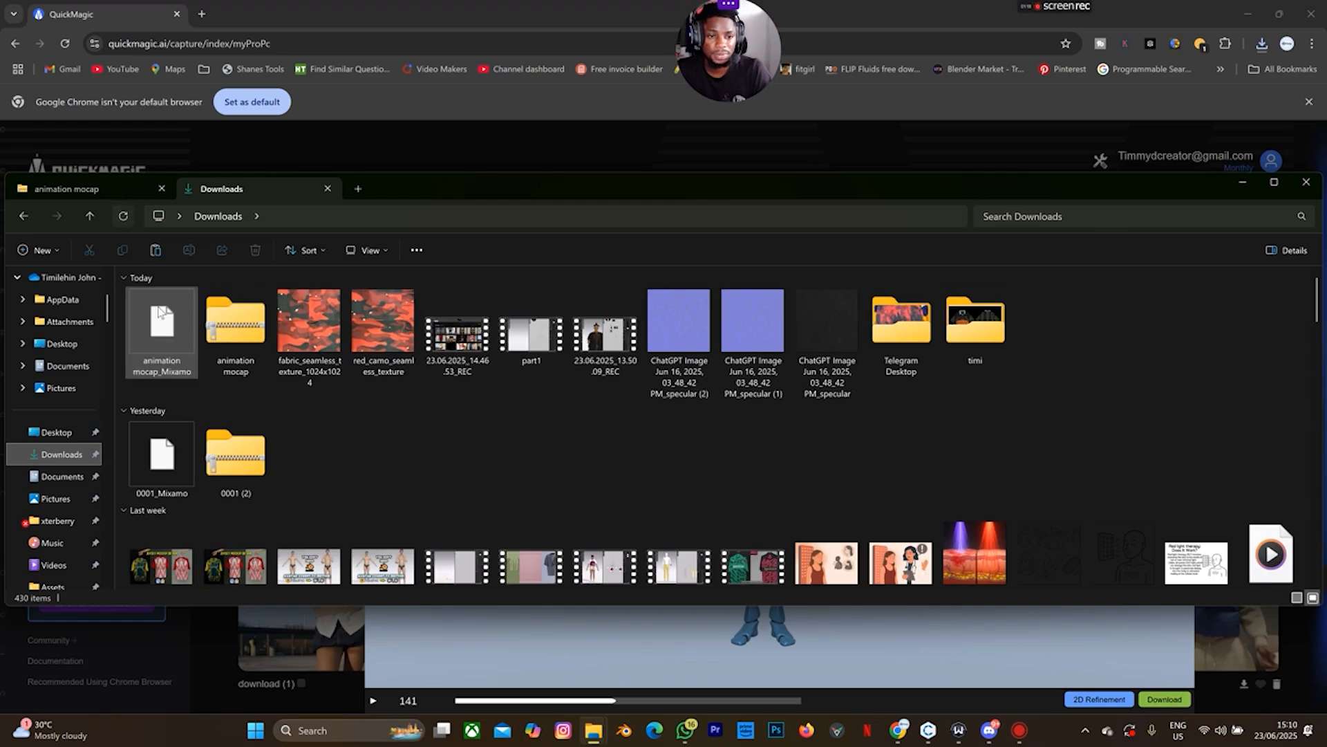
pyautogui.click(931, 734)
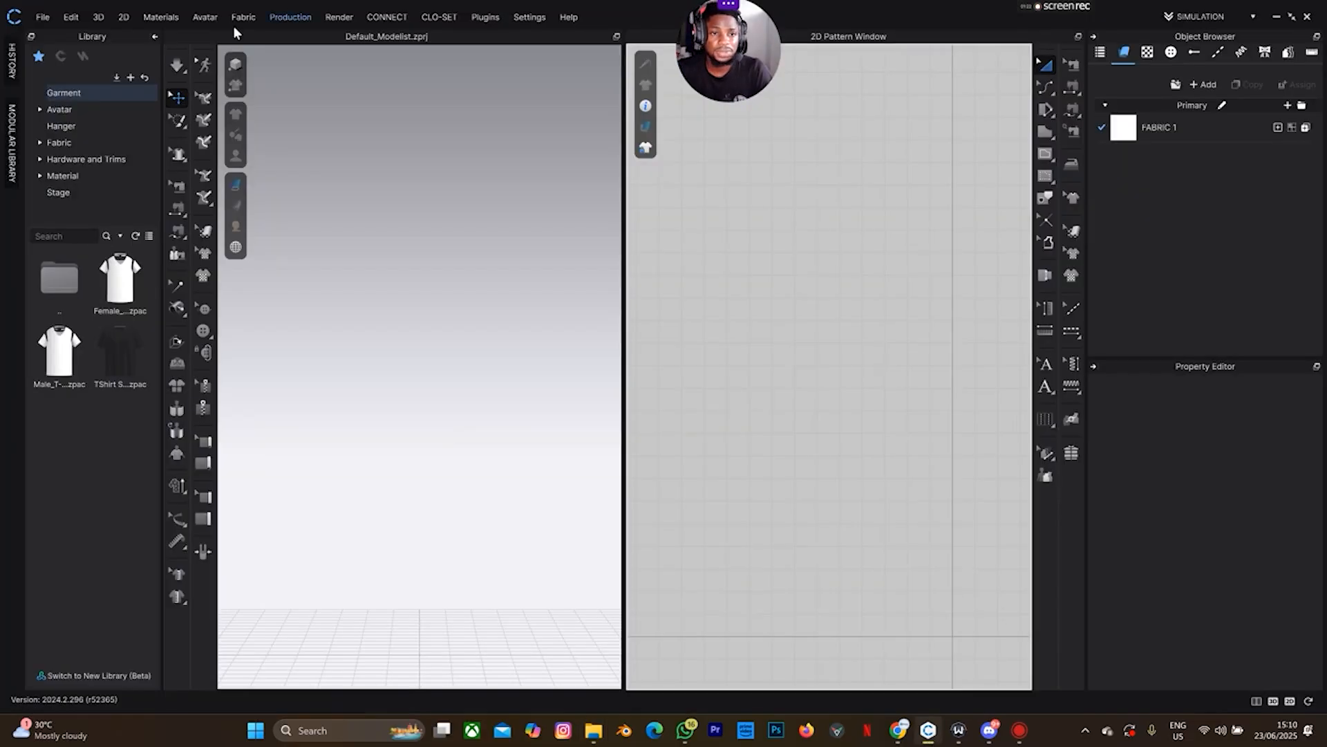
# Auto-convert the 'animation mocap_Mixamo' FBX from Downloads into a motion for a Male avatar
pyautogui.click(205, 18)
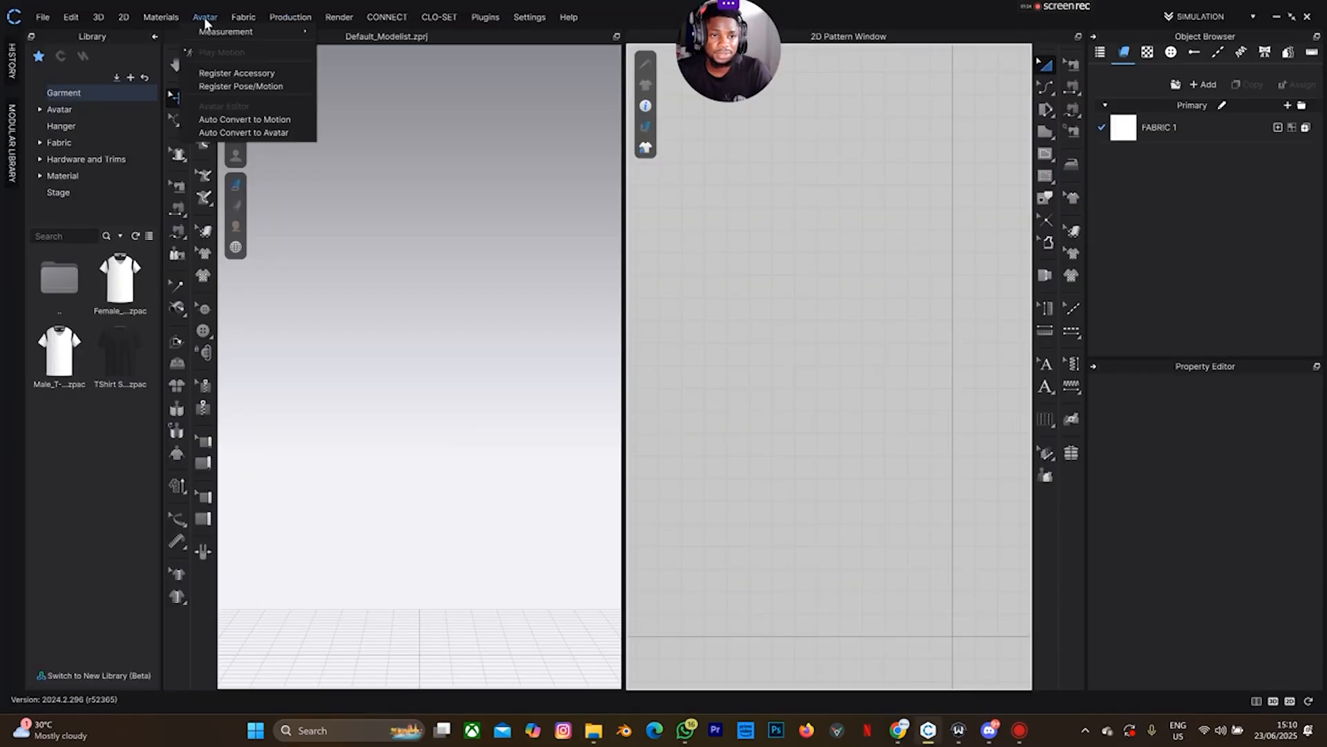
pyautogui.click(233, 120)
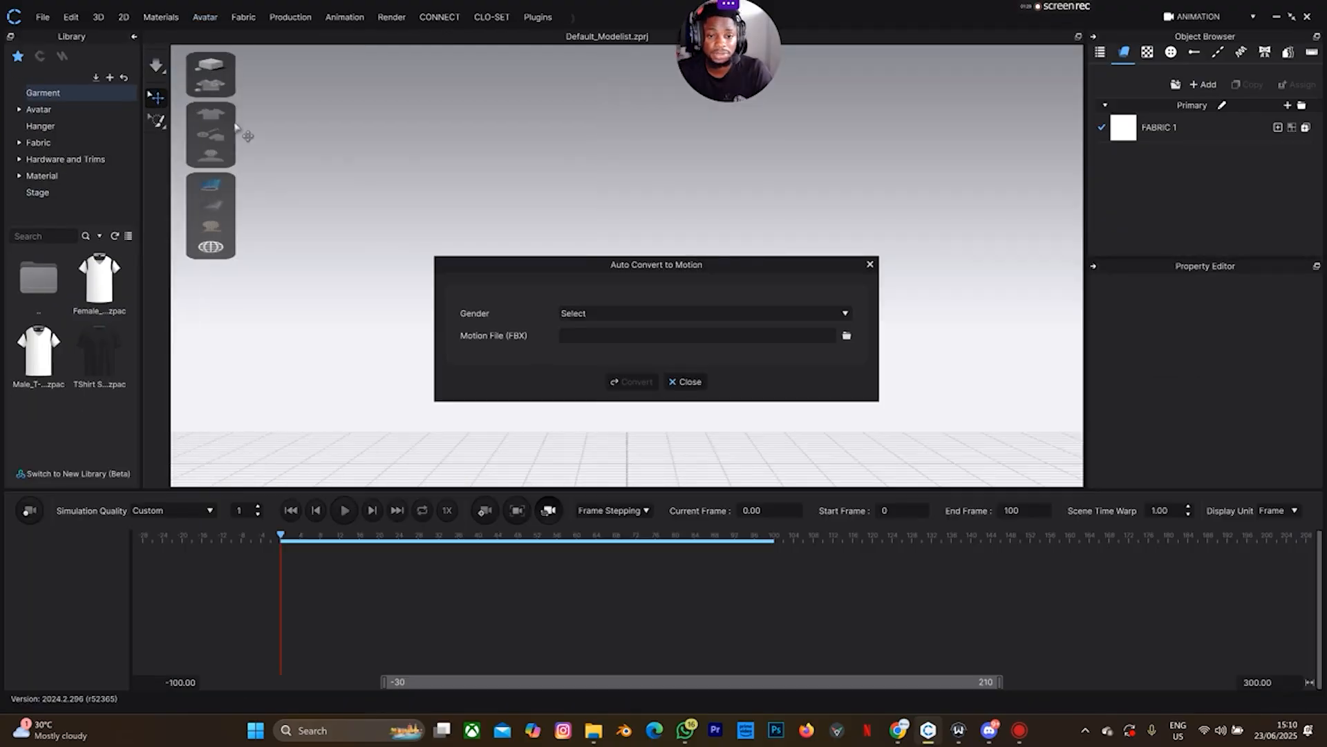
pyautogui.click(591, 315)
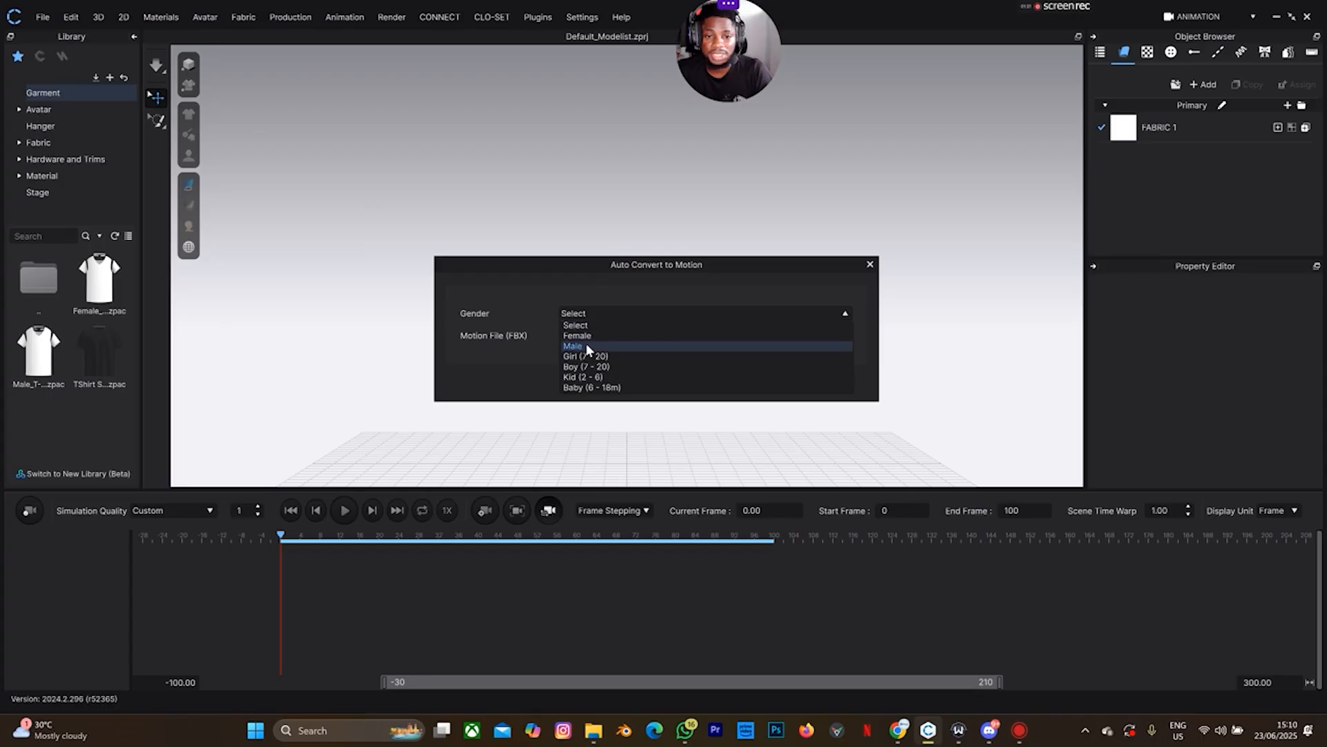
pyautogui.click(586, 343)
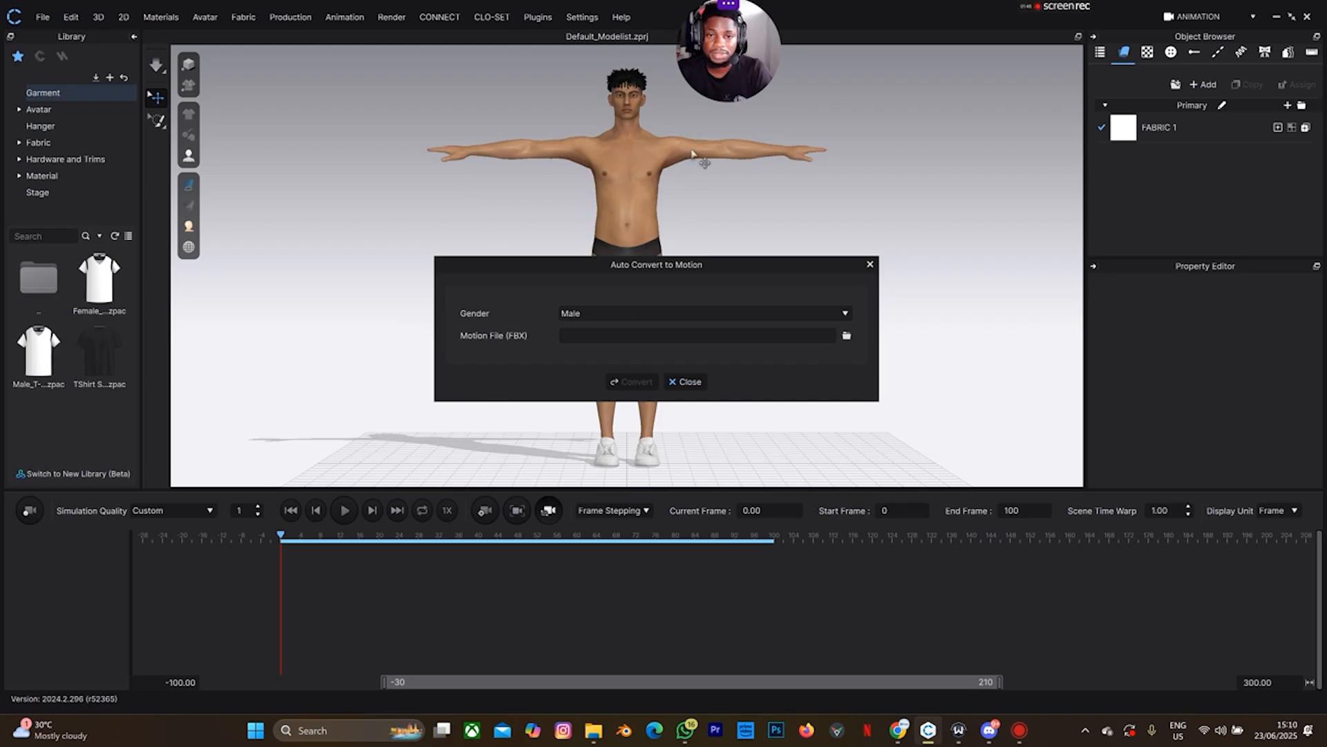
pyautogui.click(847, 336)
pyautogui.click(146, 145)
pyautogui.click(549, 349)
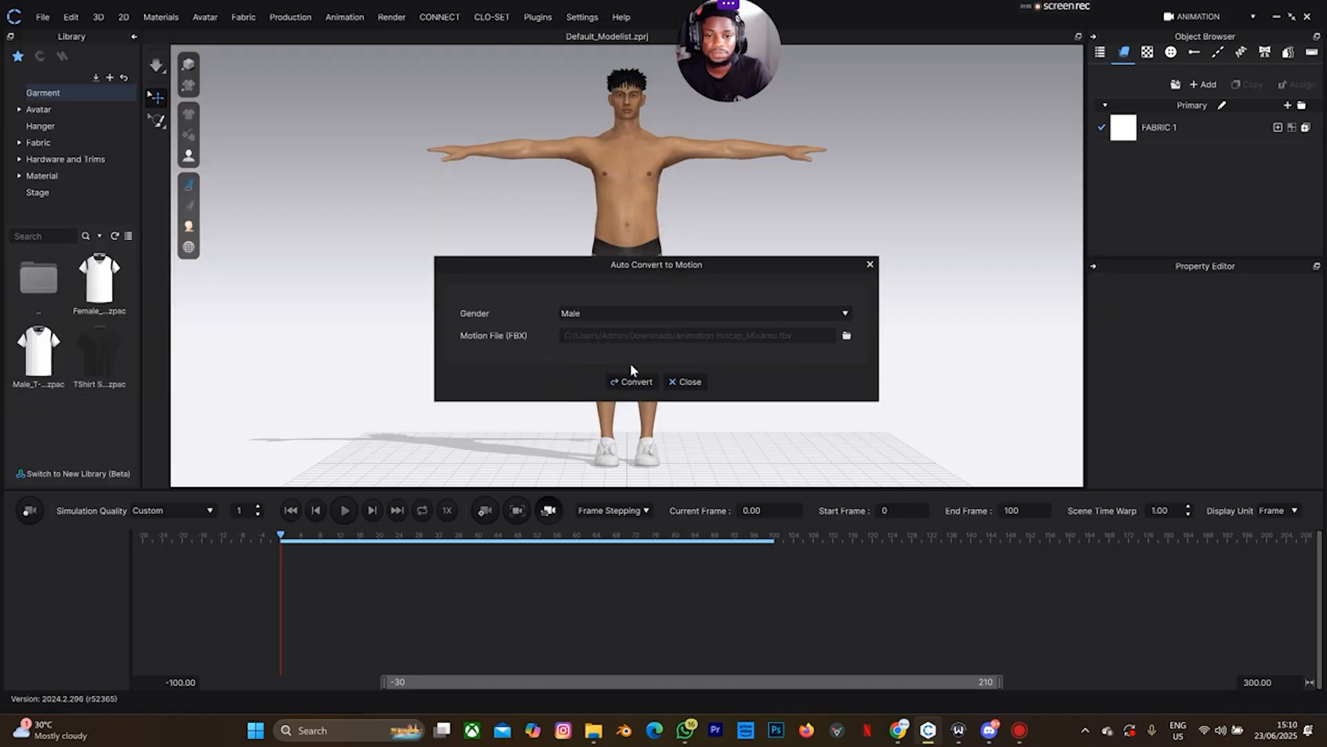
pyautogui.click(632, 379)
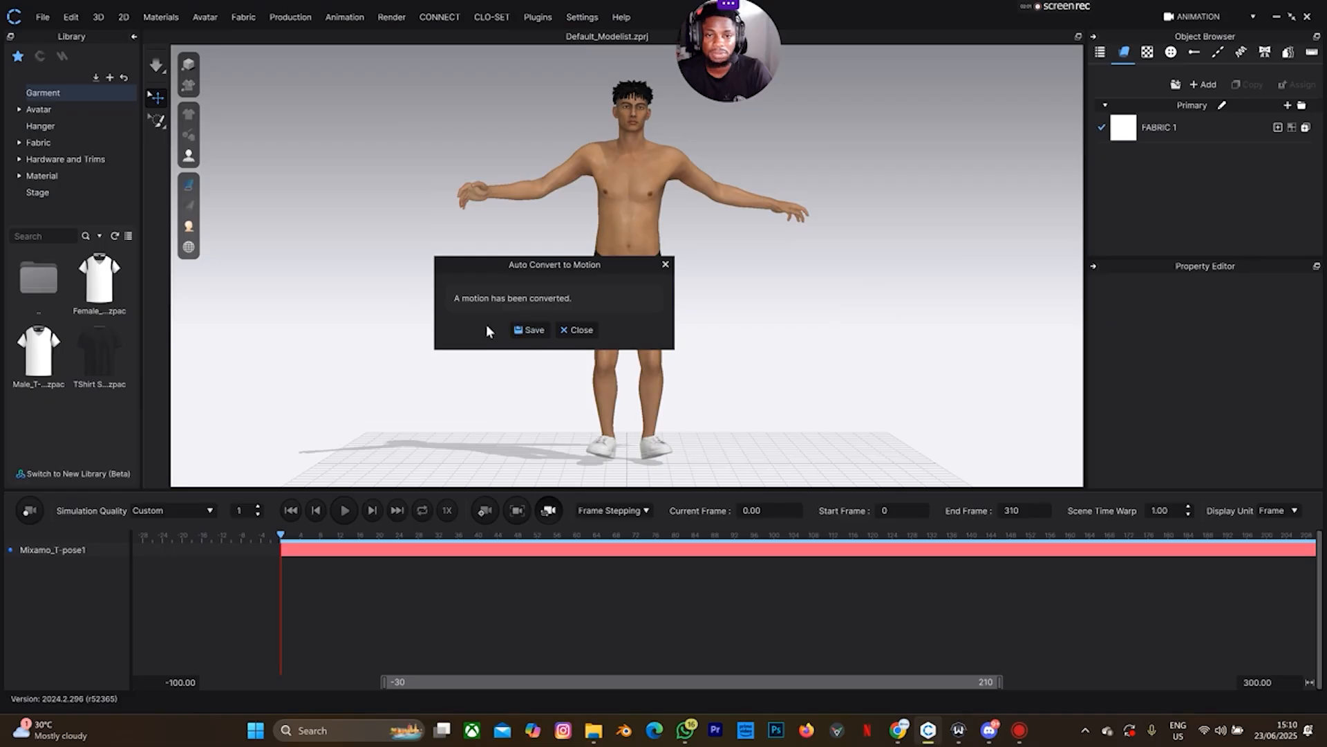
# Open the save dialog for the motion in CLO\Assets\Avatar\Avatar\Male_V2\Motion
pyautogui.click(537, 334)
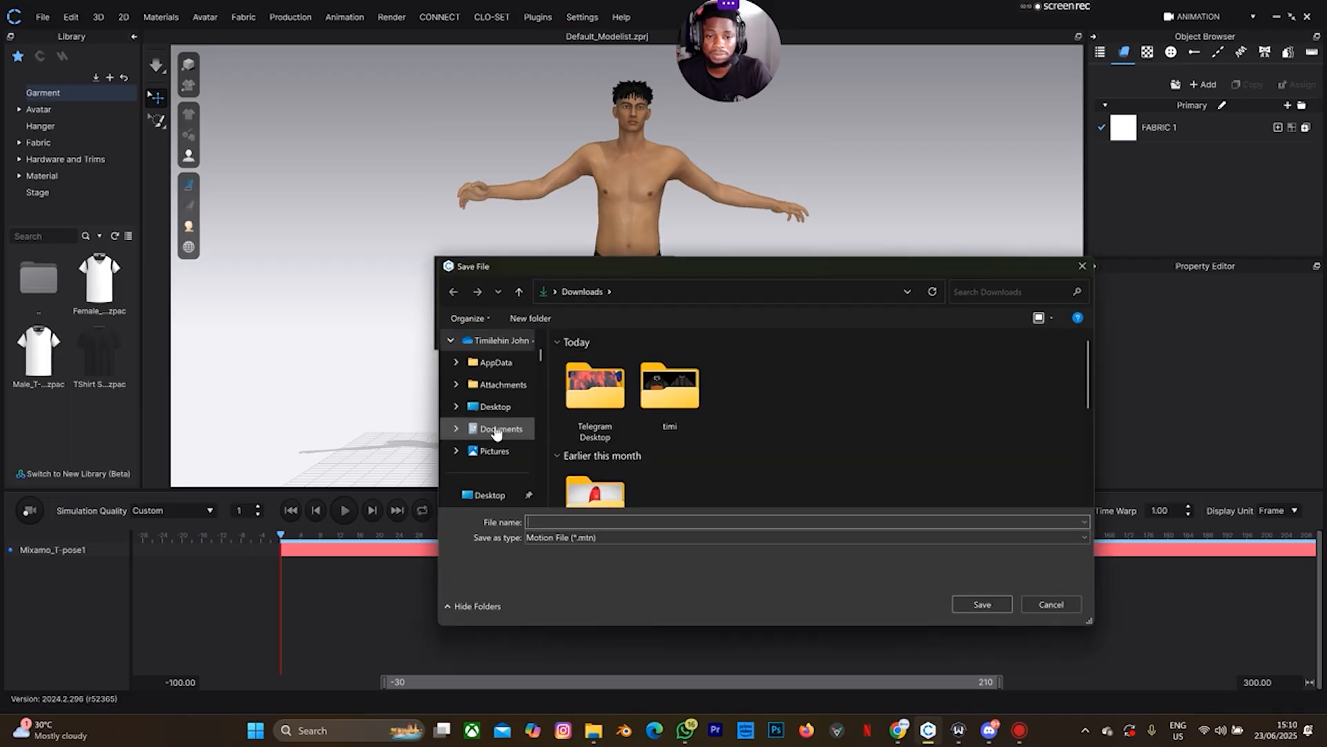
pyautogui.scroll(-4, 489, 470)
pyautogui.scroll(-2, 492, 442)
pyautogui.scroll(-4, 496, 475)
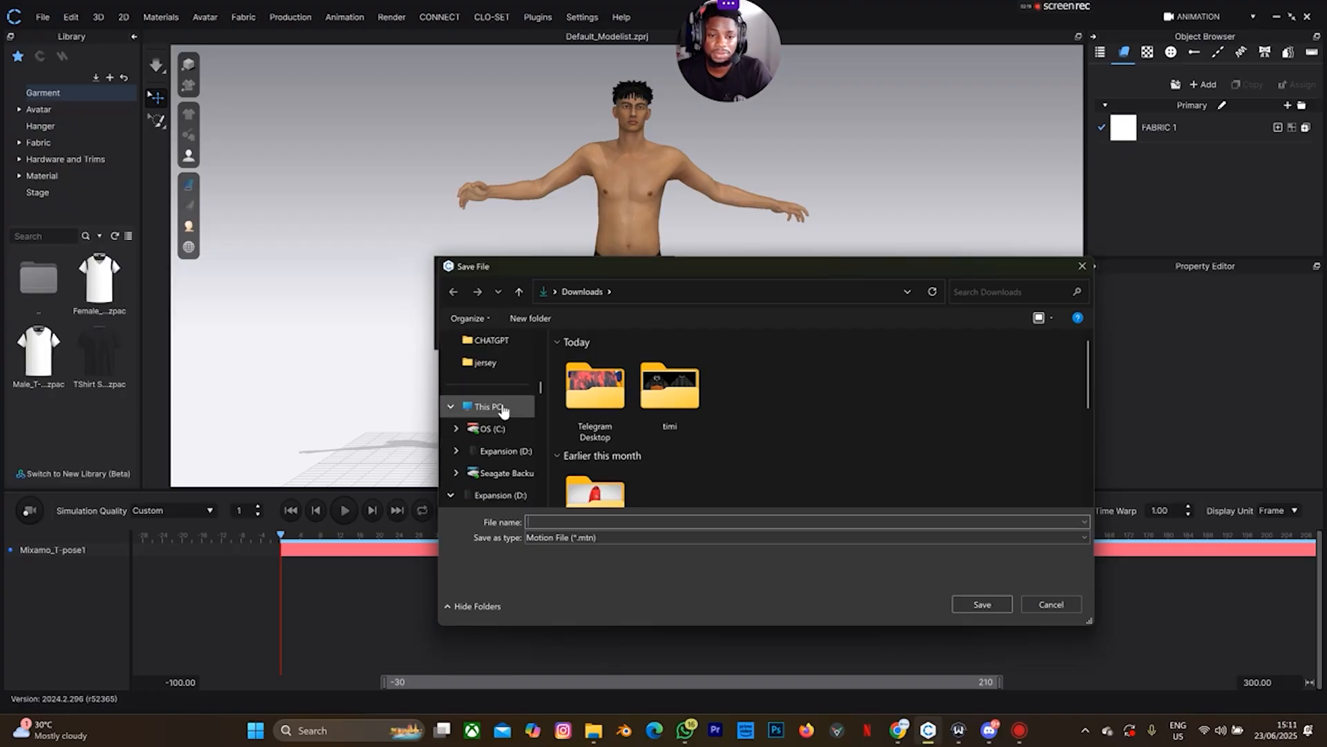
pyautogui.scroll(4, 504, 411)
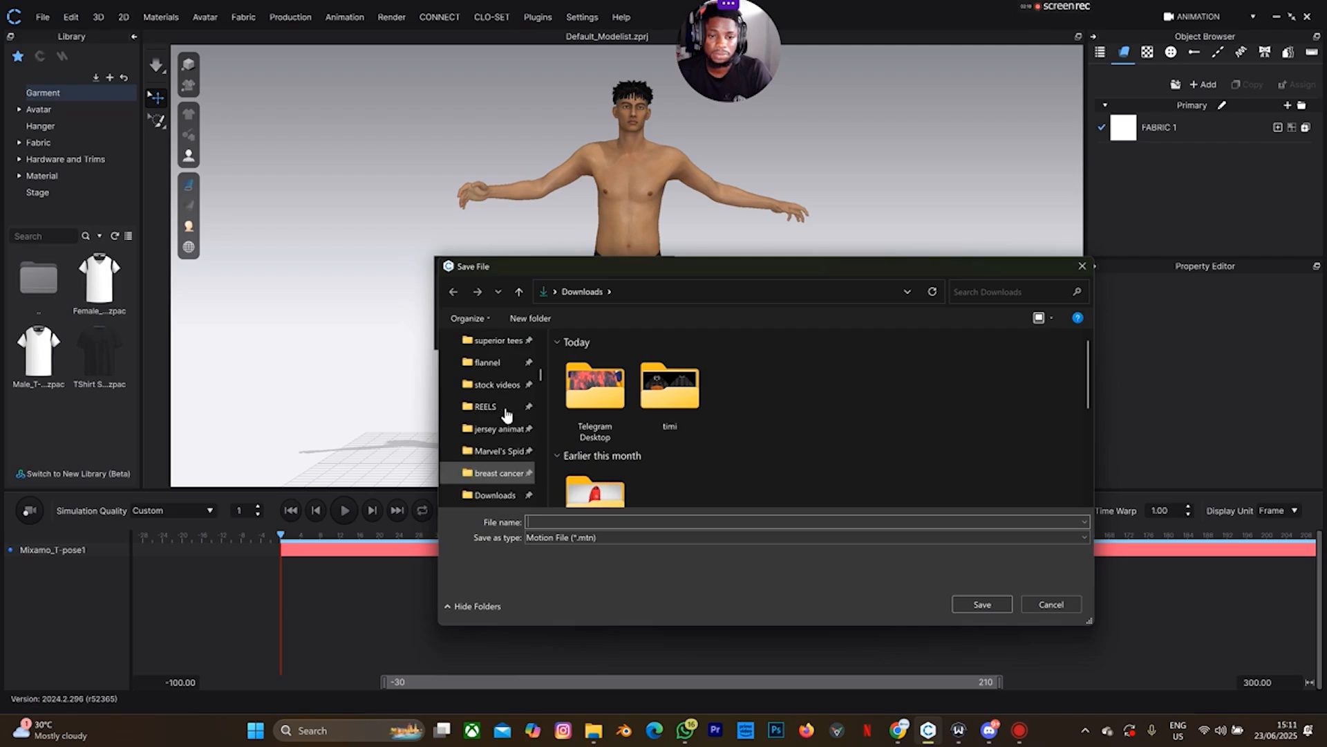
pyautogui.scroll(2, 506, 414)
pyautogui.click(497, 392)
pyautogui.click(740, 408)
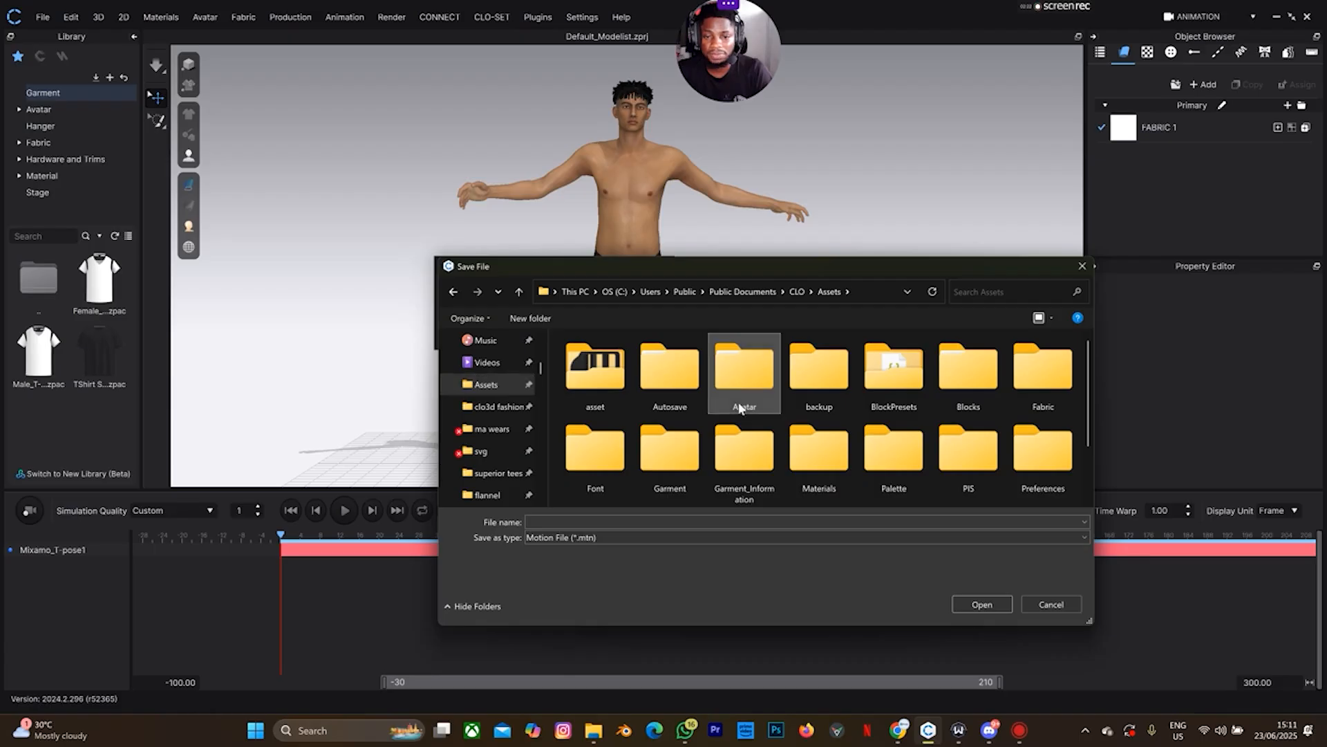
pyautogui.doubleClick(740, 408)
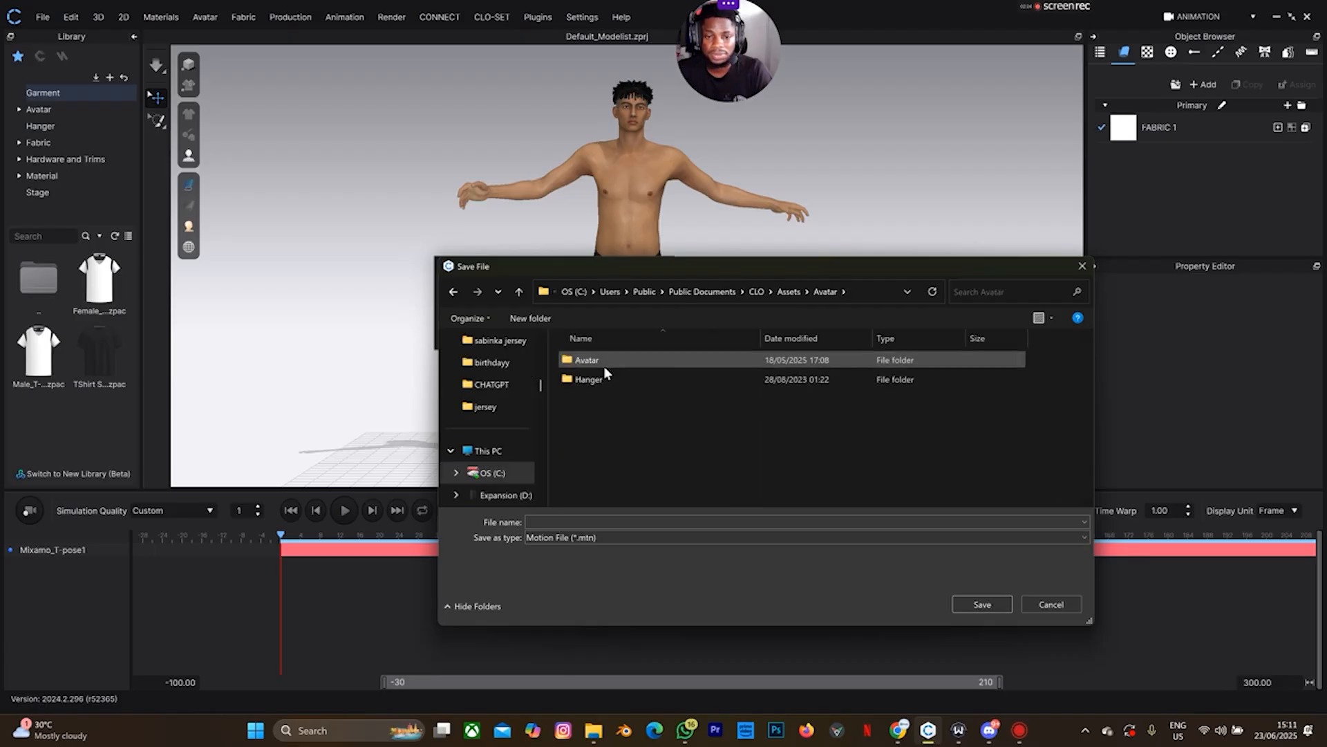
pyautogui.doubleClick(584, 361)
pyautogui.doubleClick(593, 417)
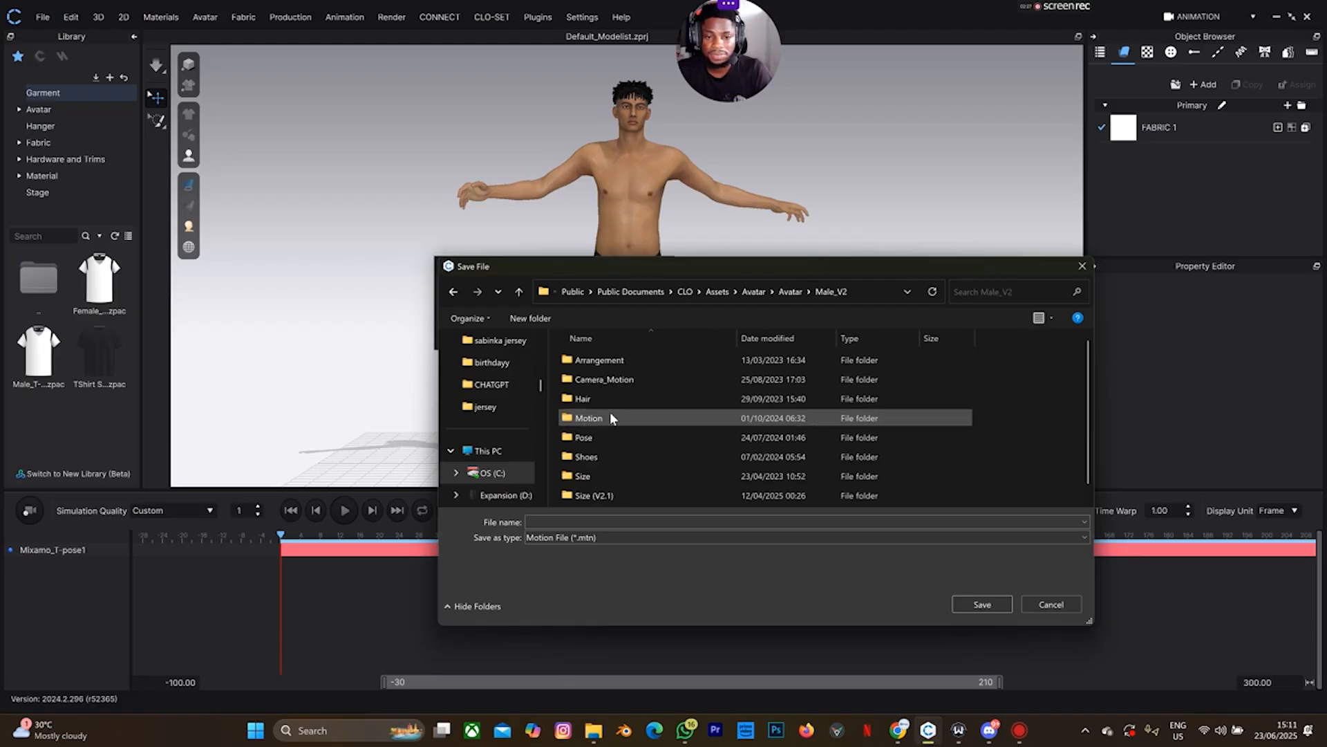
pyautogui.doubleClick(603, 415)
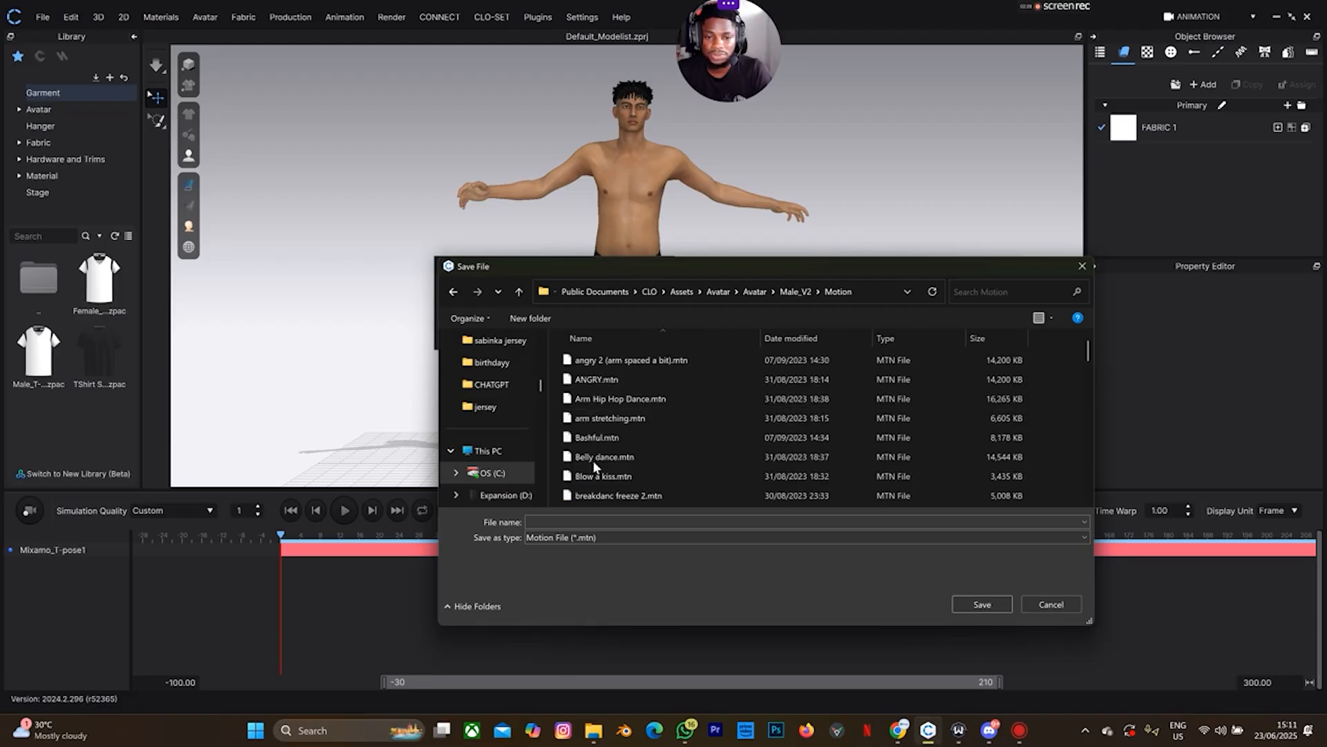
# Save the motion file under the name 'body check'
pyautogui.click(560, 520)
pyautogui.write('bo')
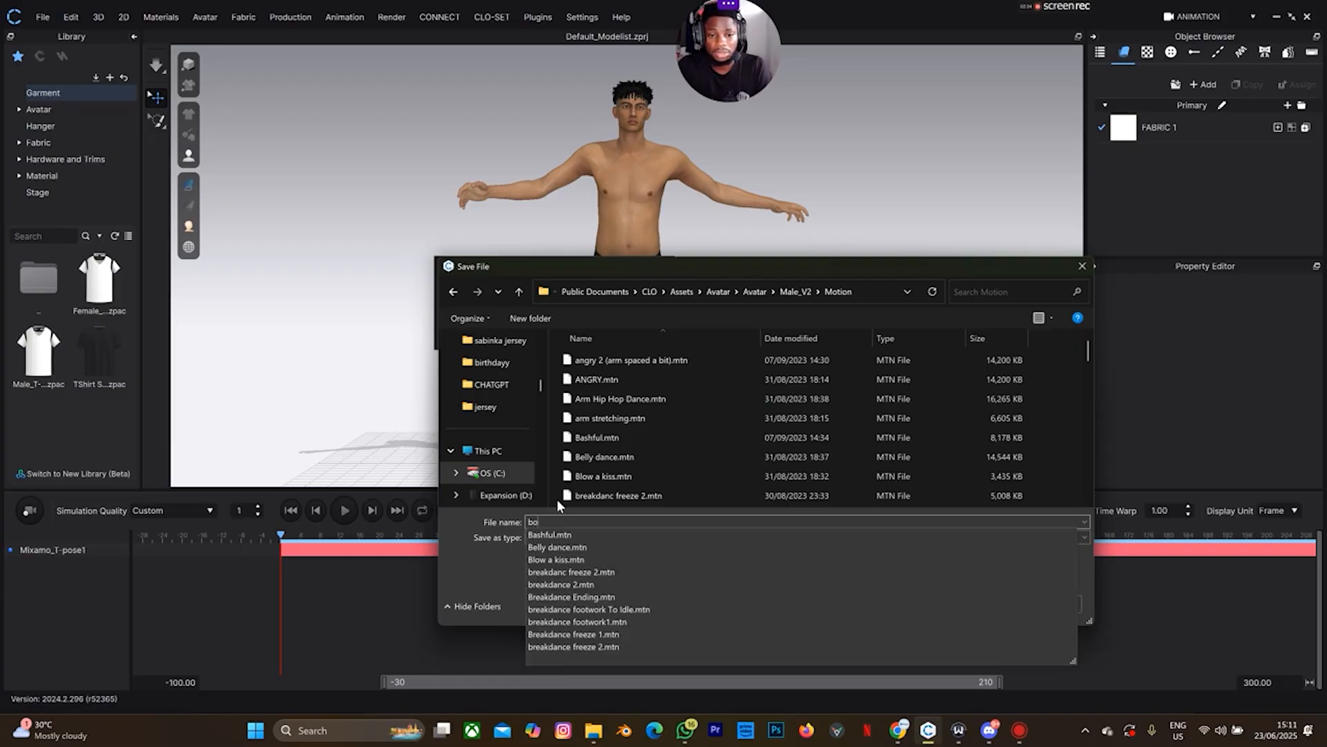
pyautogui.write('dy check')
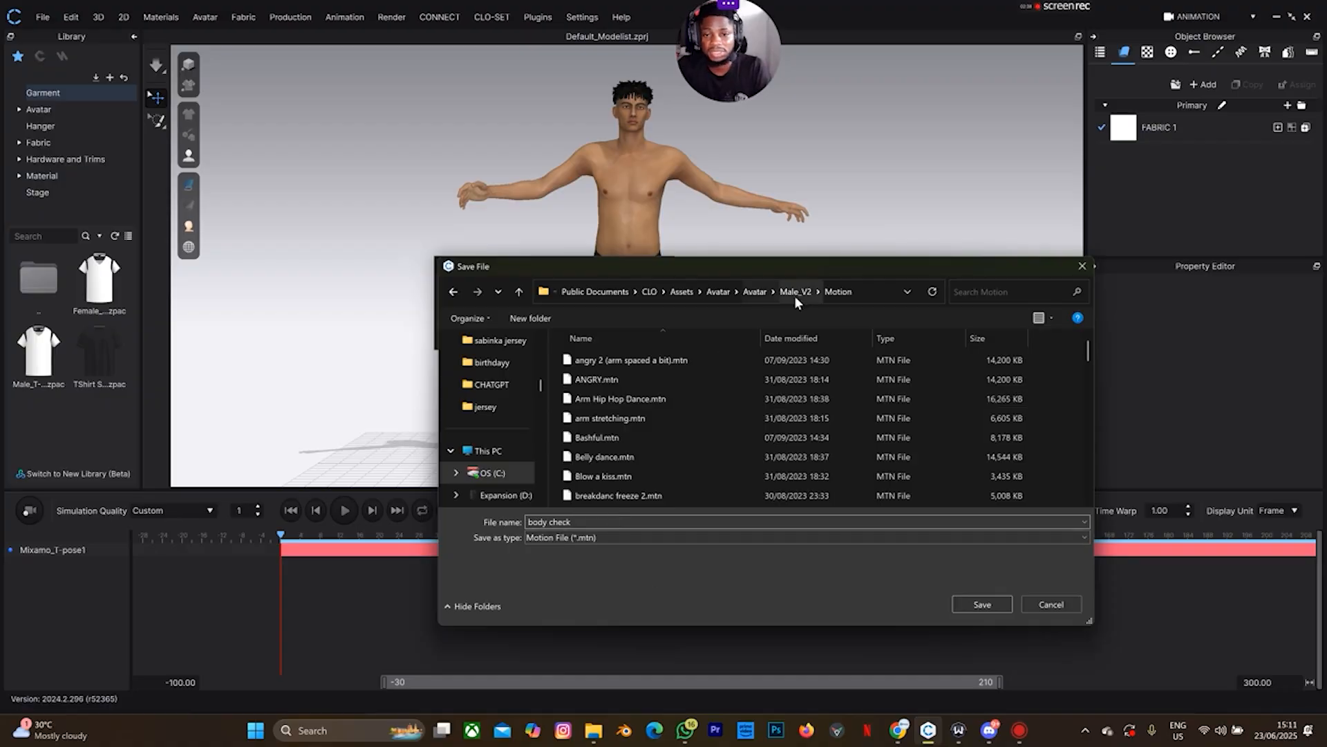
pyautogui.click(982, 603)
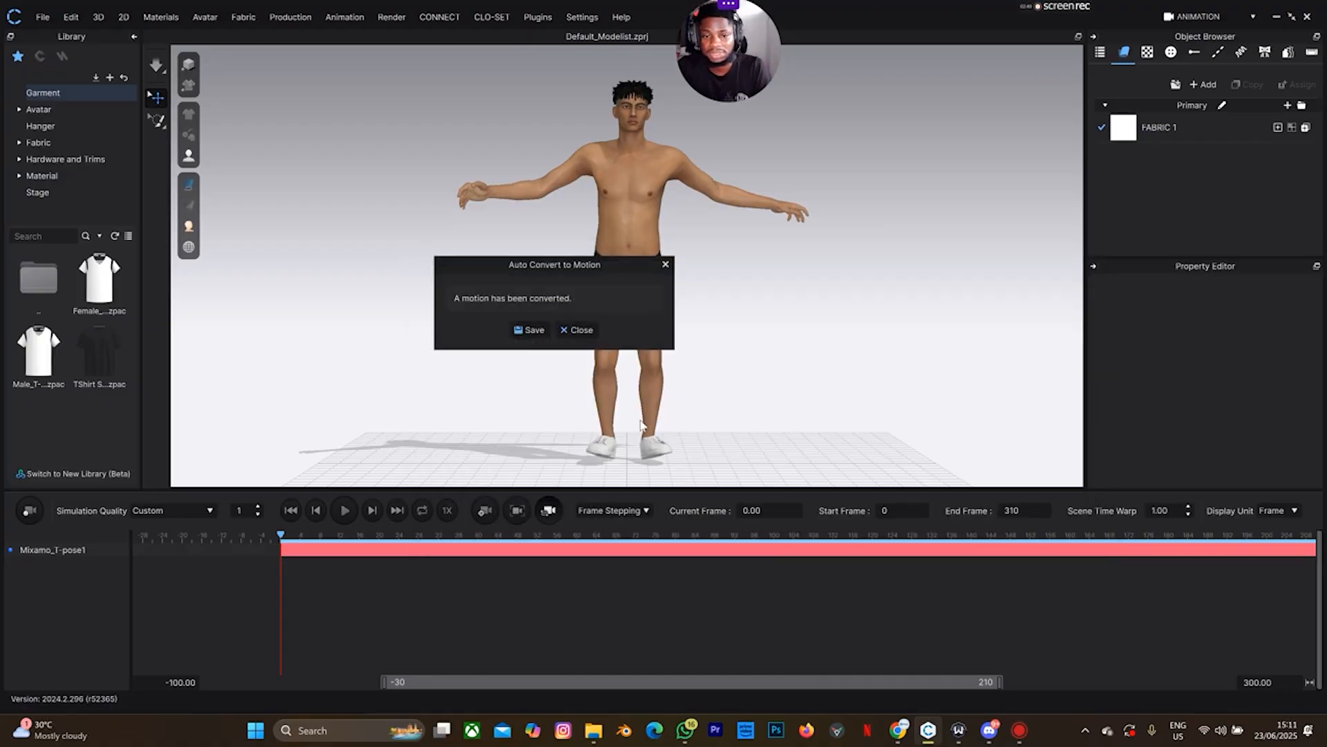
# Dismiss the conversion notice and play the motion to frame 310, widening the timeline range
pyautogui.click(582, 331)
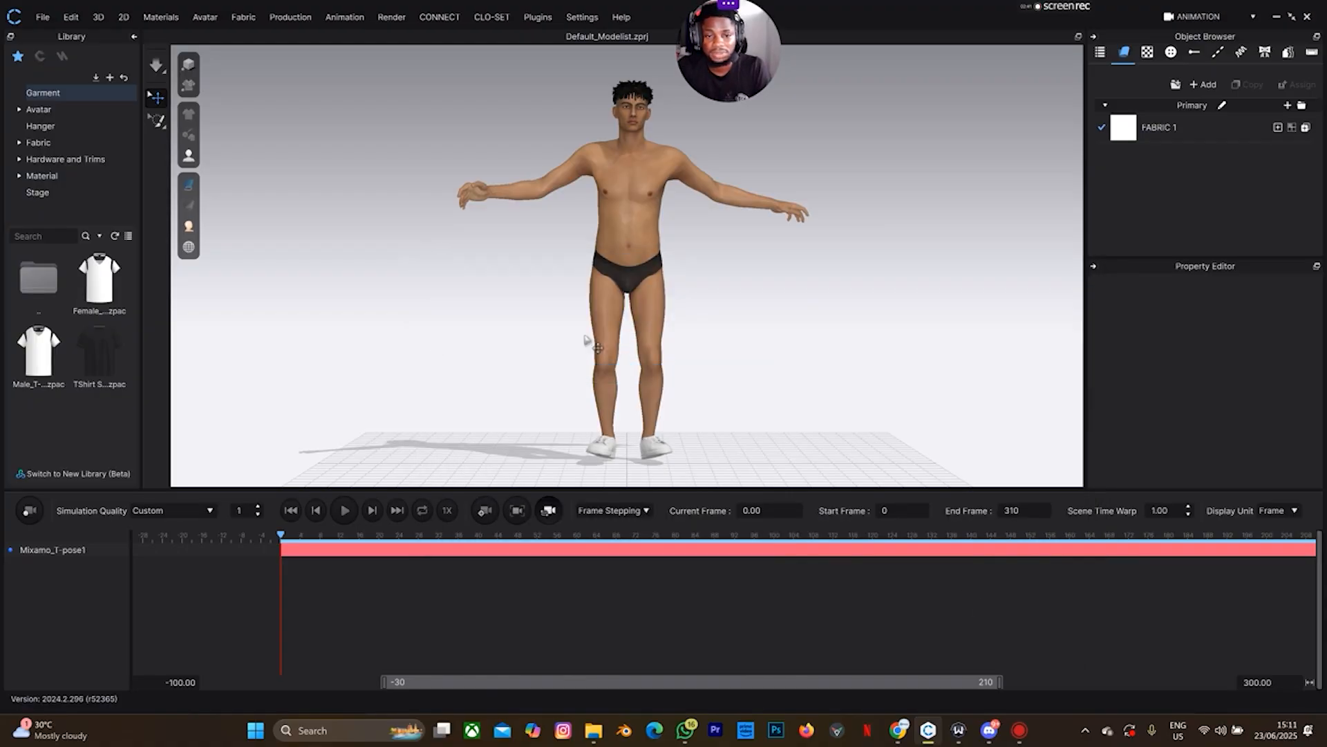
pyautogui.click(344, 510)
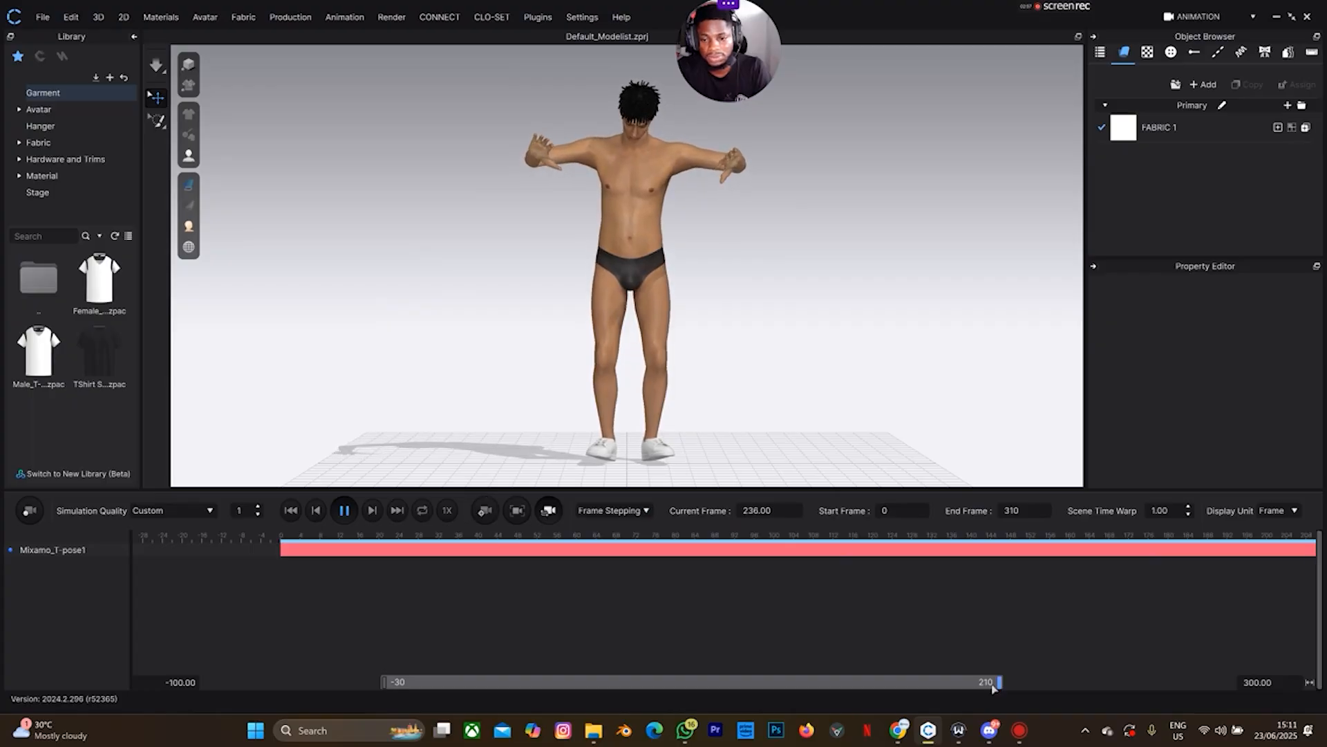
pyautogui.moveTo(995, 685); pyautogui.dragTo(1213, 683)
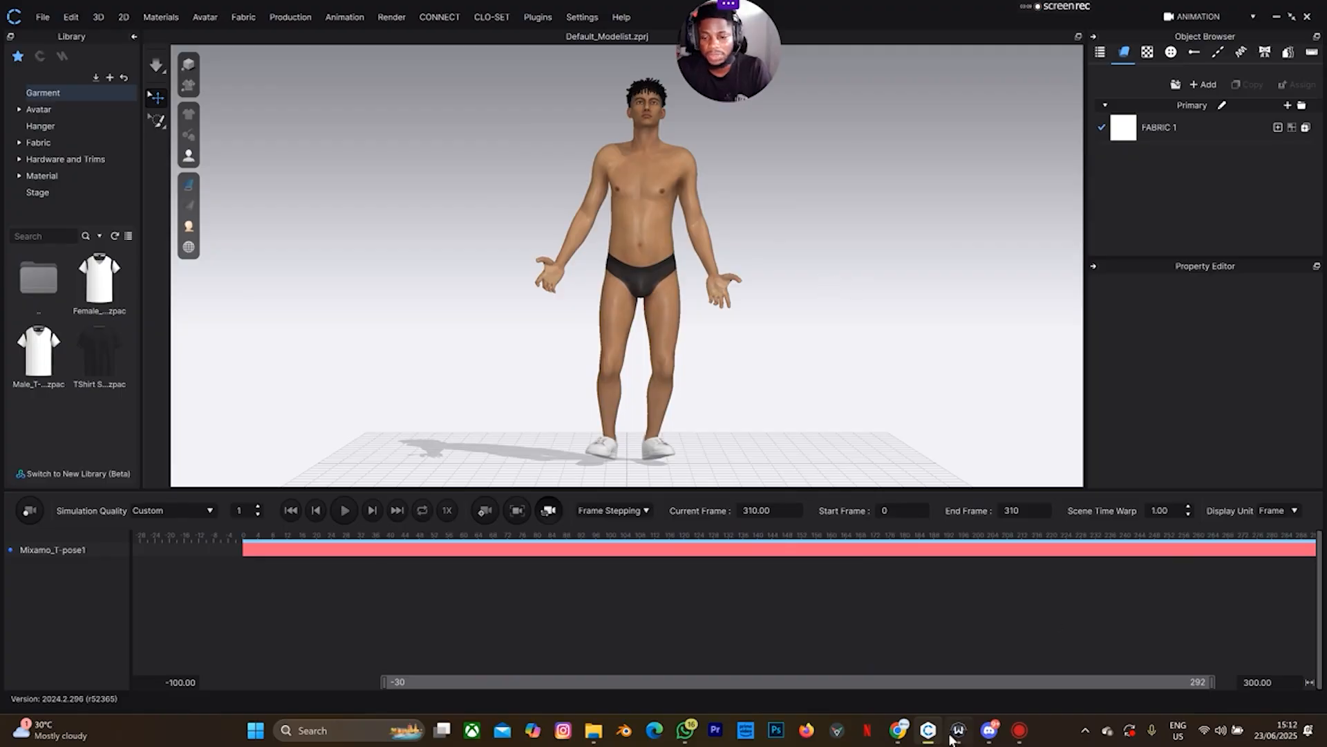
pyautogui.click(898, 730)
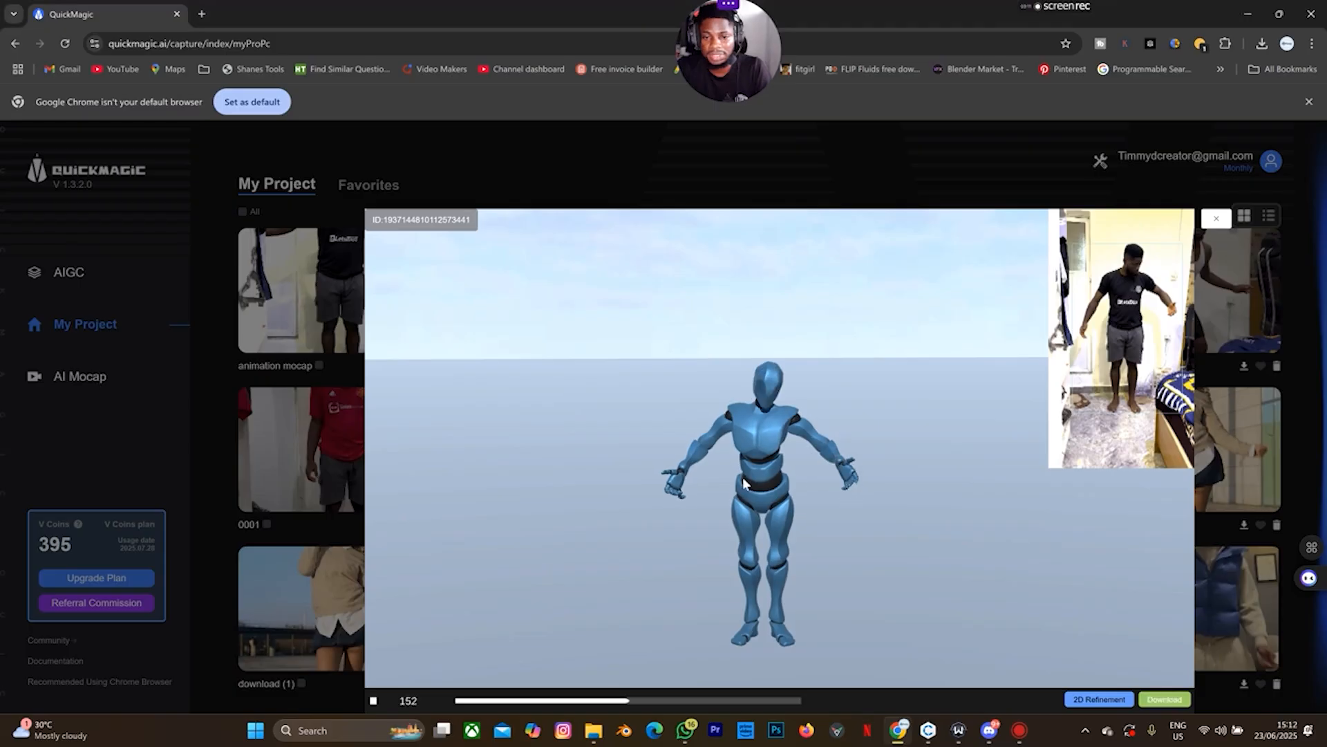
pyautogui.click(1214, 221)
pyautogui.click(928, 730)
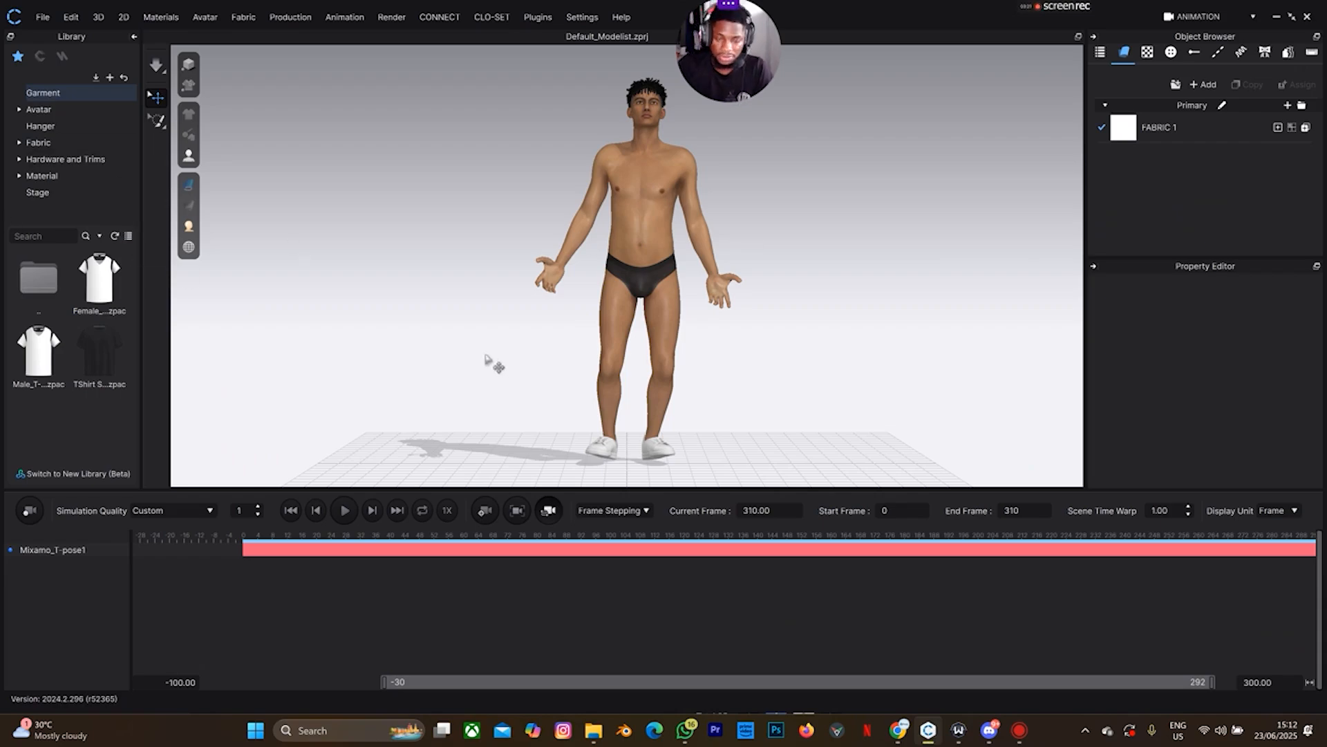
# Undo to clear the scene, then load the button.zprj shirt project from the library's garment folder
pyautogui.hotkey('ctrl', 'z')
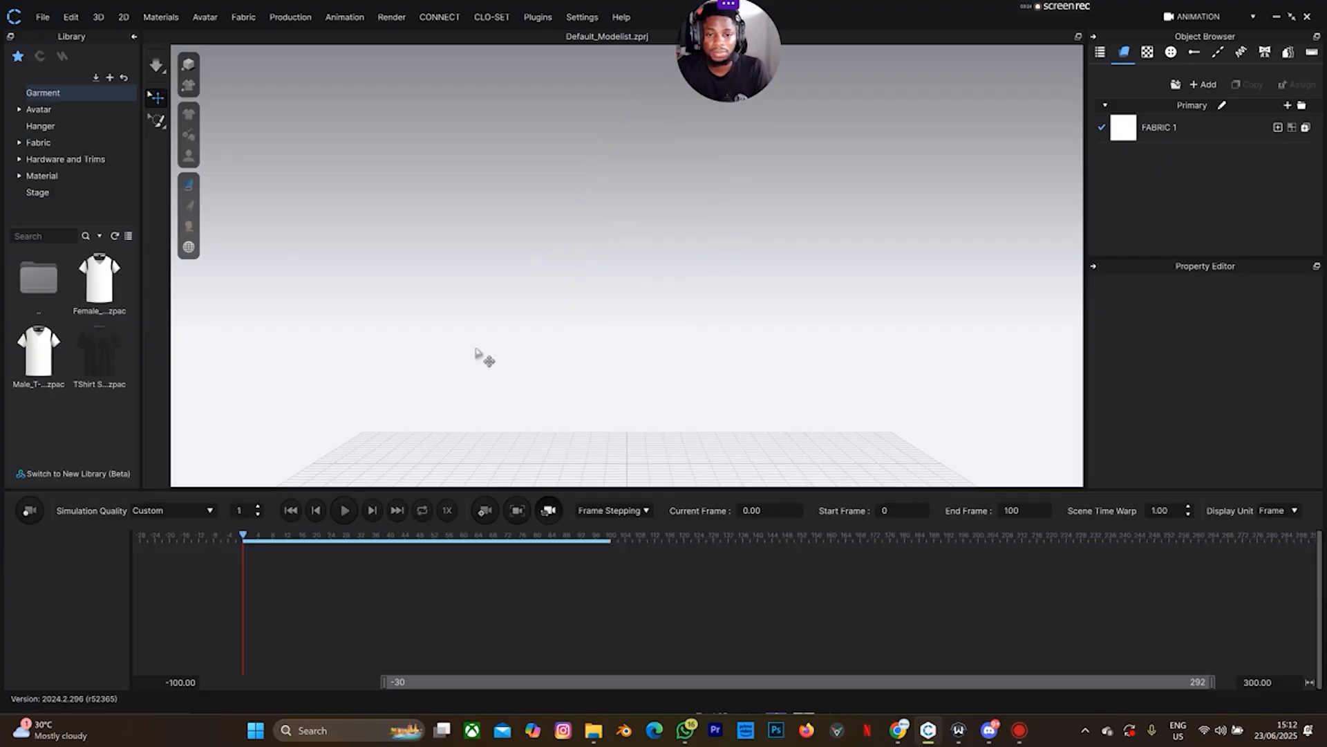
pyautogui.doubleClick(27, 297)
pyautogui.doubleClick(104, 333)
pyautogui.scroll(-3, 104, 334)
pyautogui.scroll(3, 104, 333)
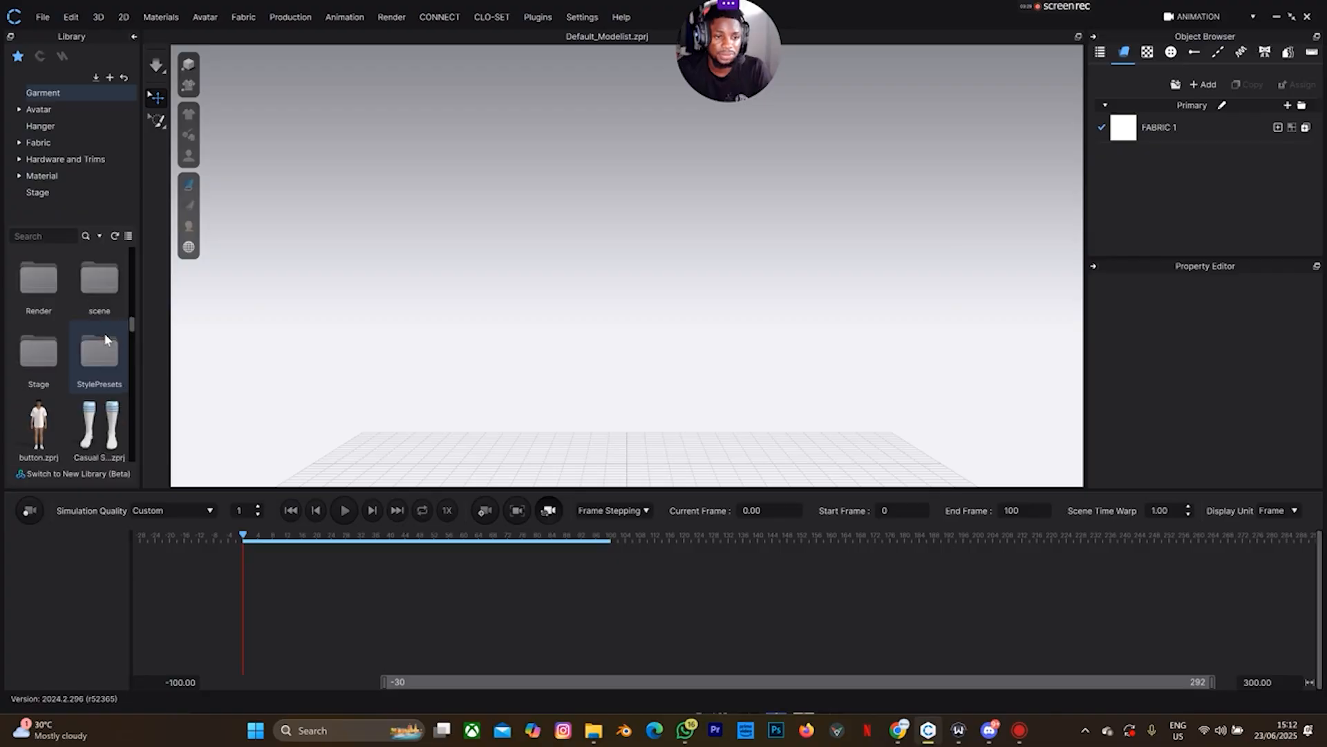
pyautogui.doubleClick(36, 423)
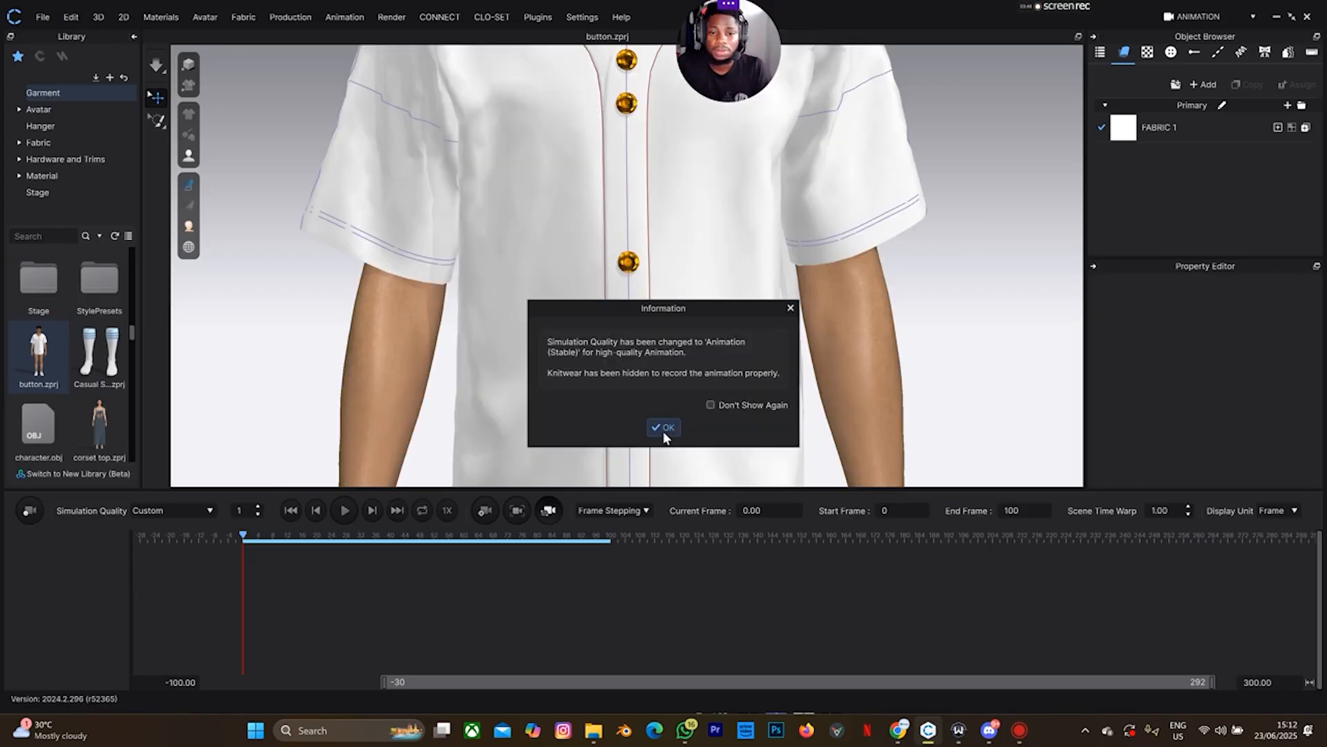
# Dismiss the simulation quality notice and switch the workspace back to Simulation mode
pyautogui.click(664, 429)
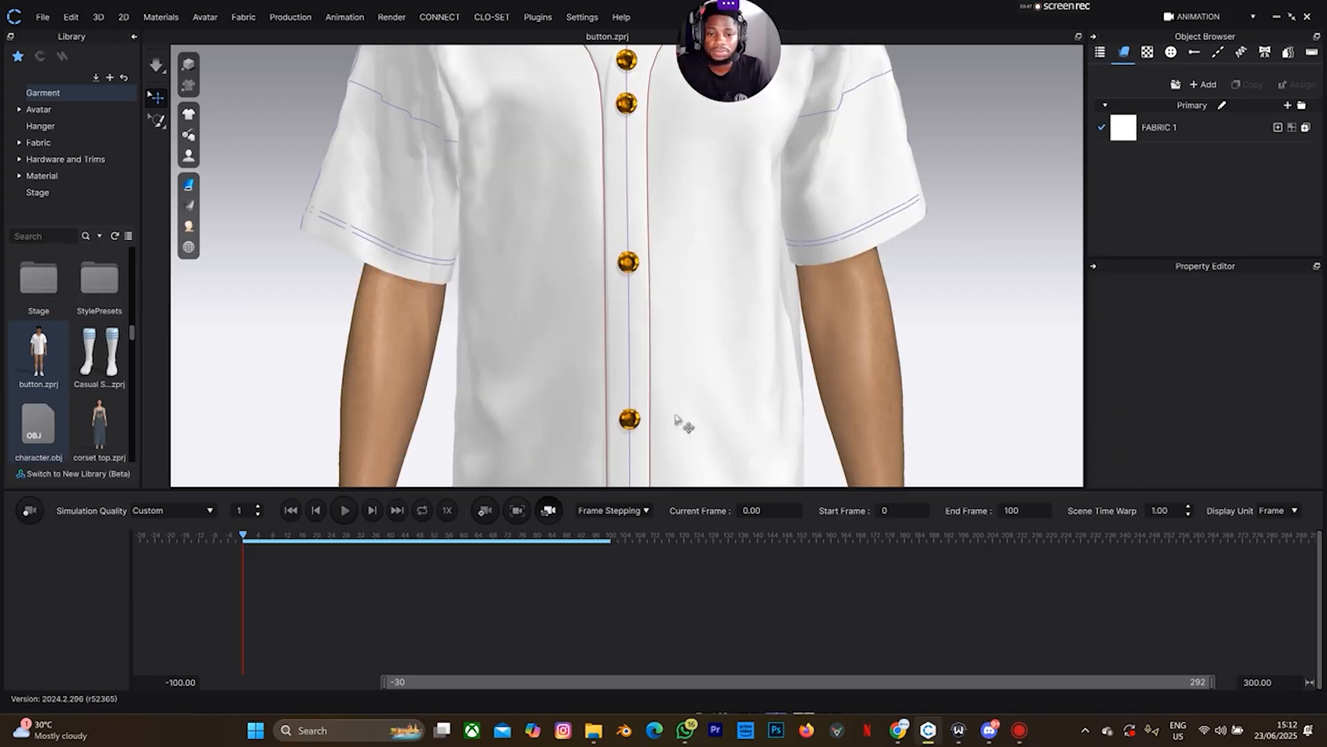
pyautogui.click(1209, 19)
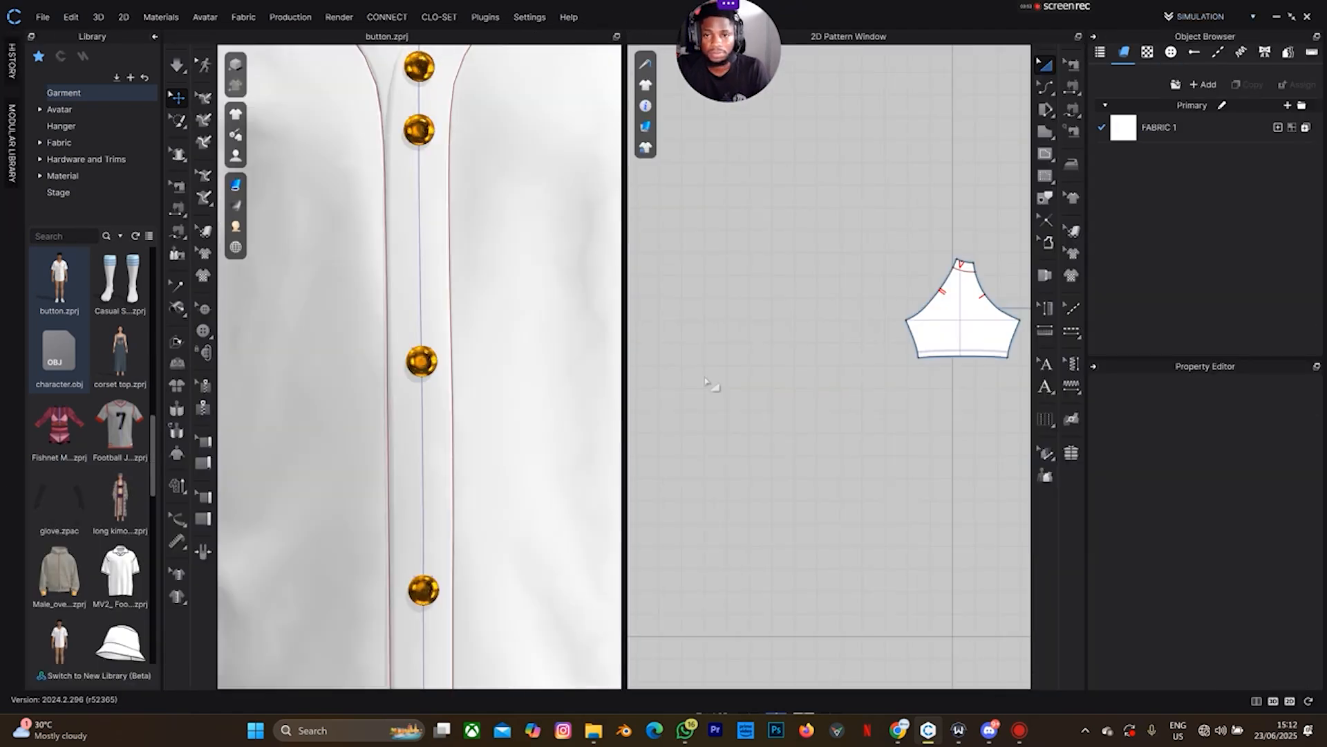
pyautogui.scroll(-6, 495, 415)
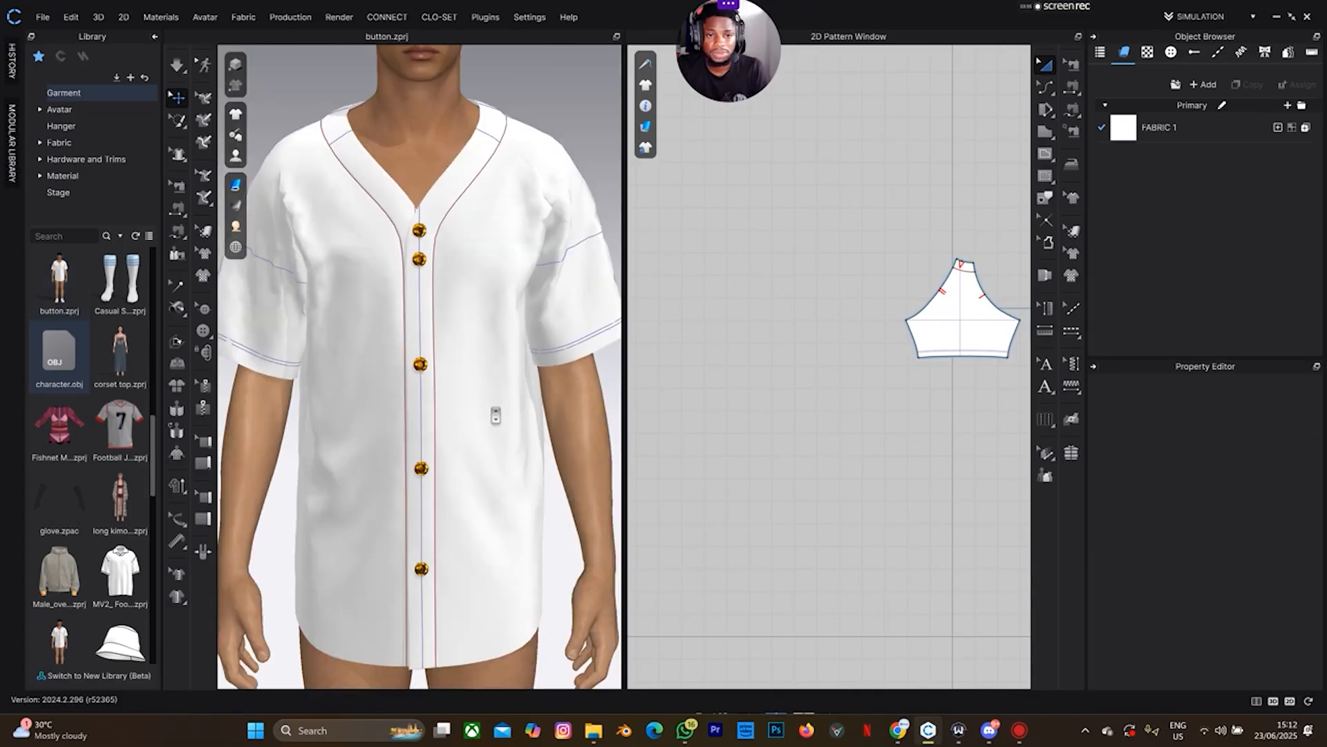
pyautogui.scroll(-2, 495, 415)
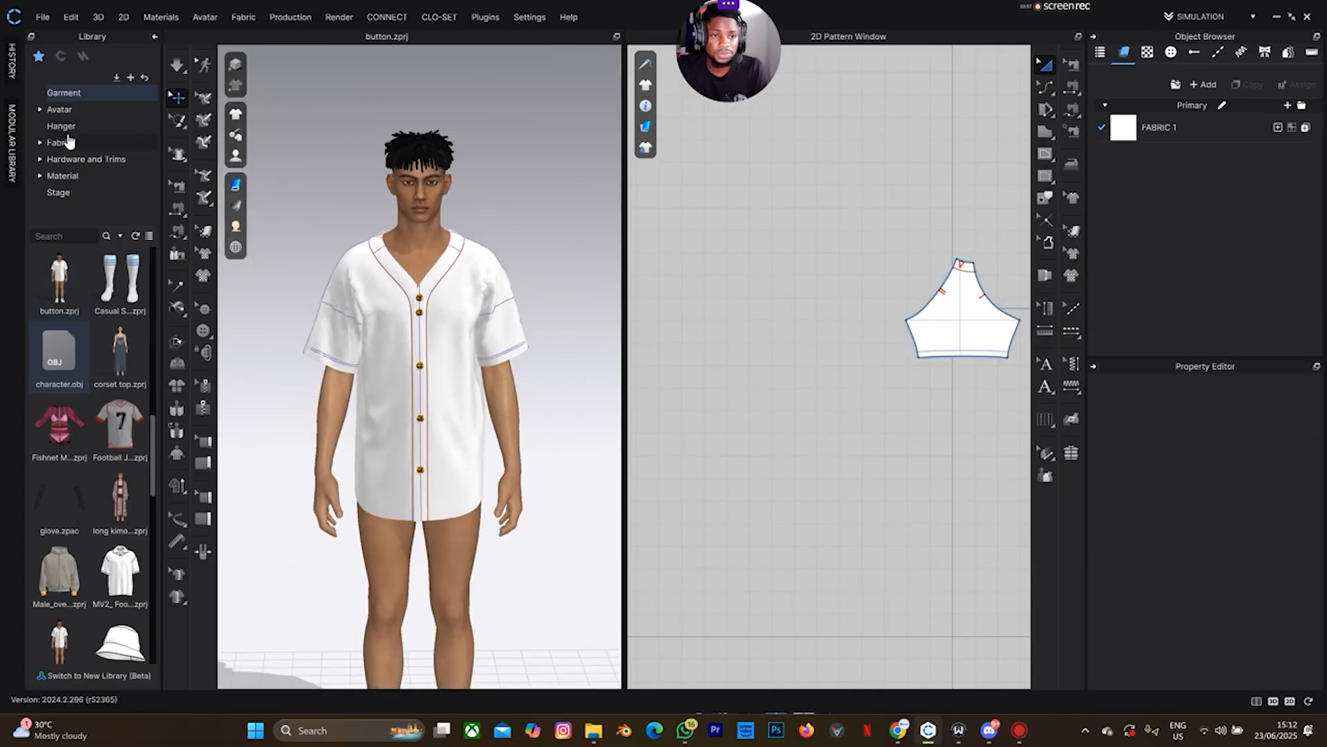
# Open the Male_V2 avatar's Motion folder and filter the library by 'body'
pyautogui.click(60, 109)
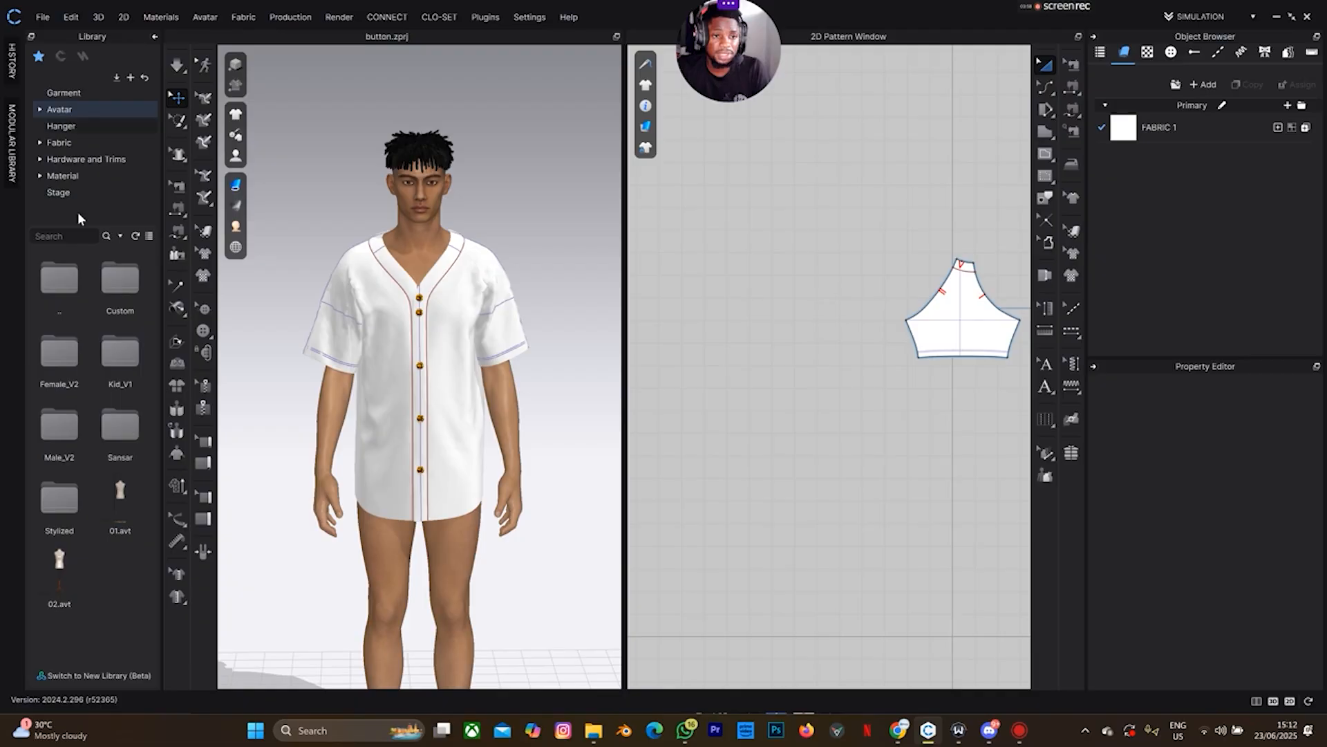
pyautogui.doubleClick(51, 446)
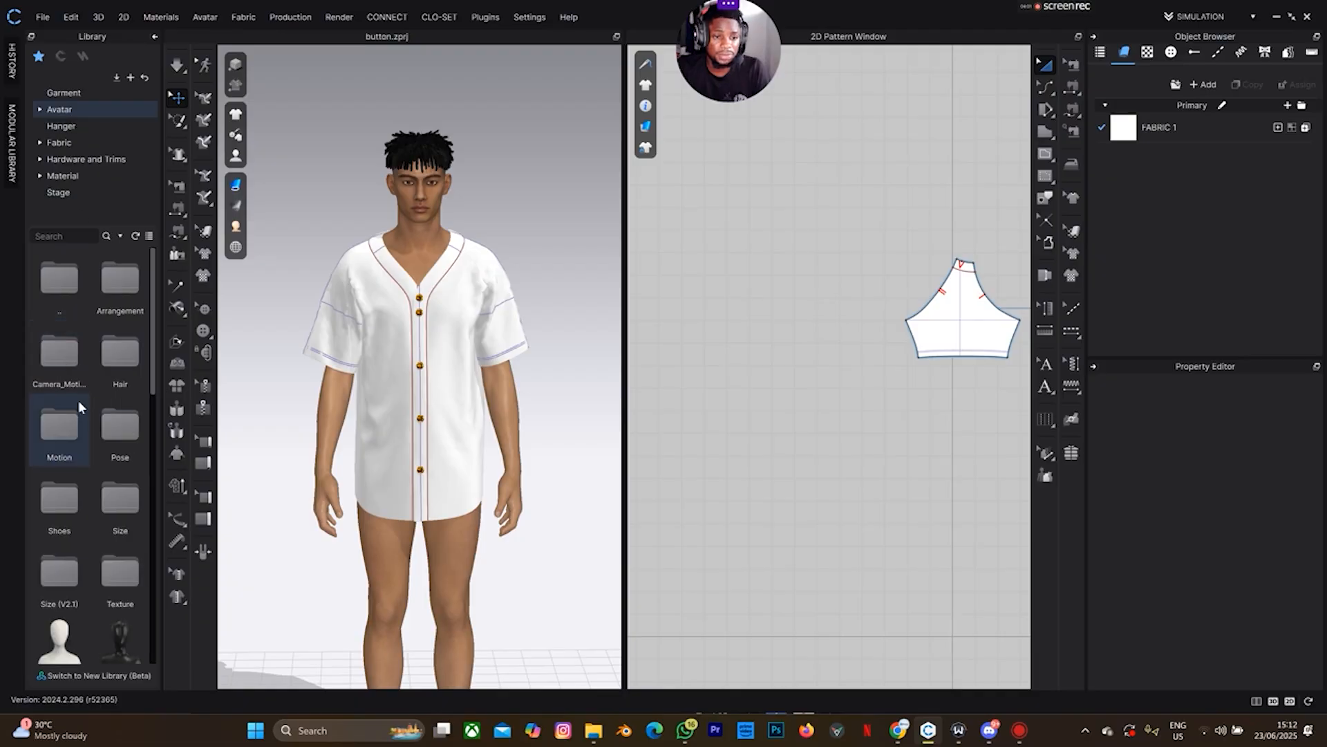
pyautogui.click(75, 236)
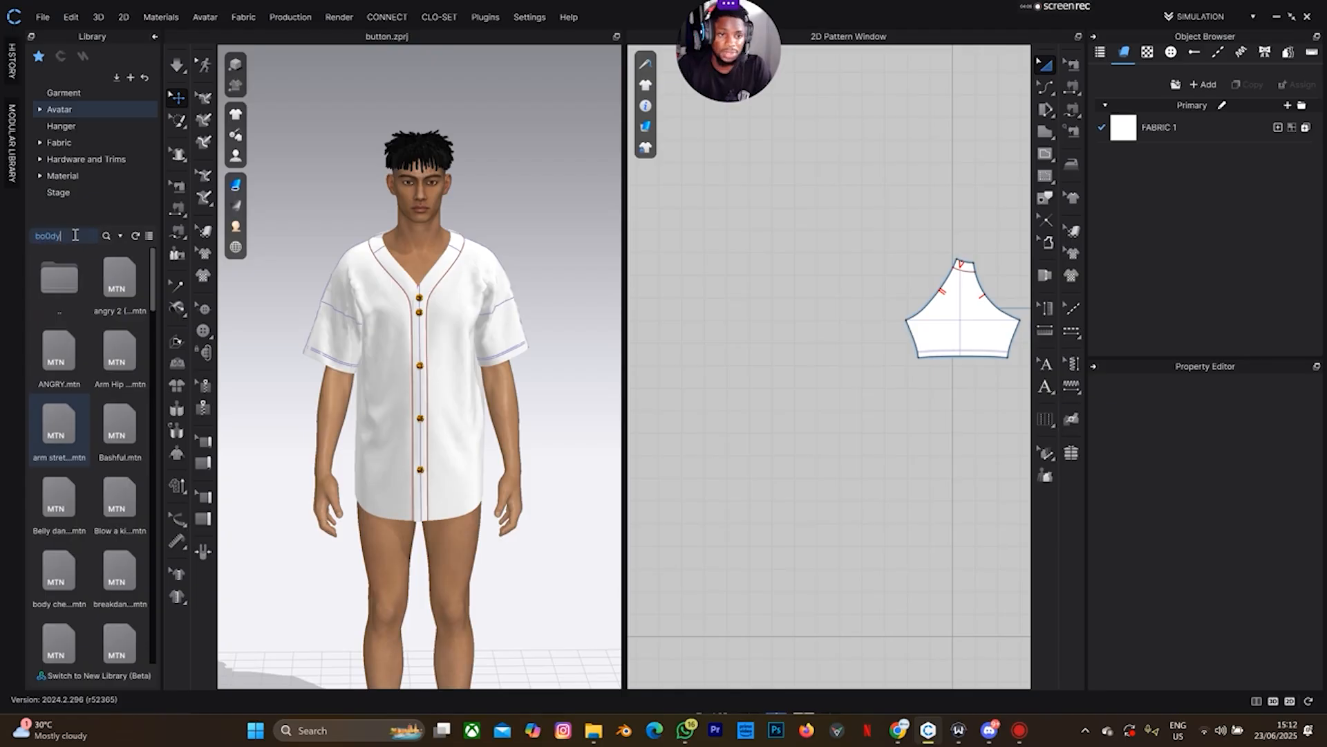
pyautogui.press('Return')
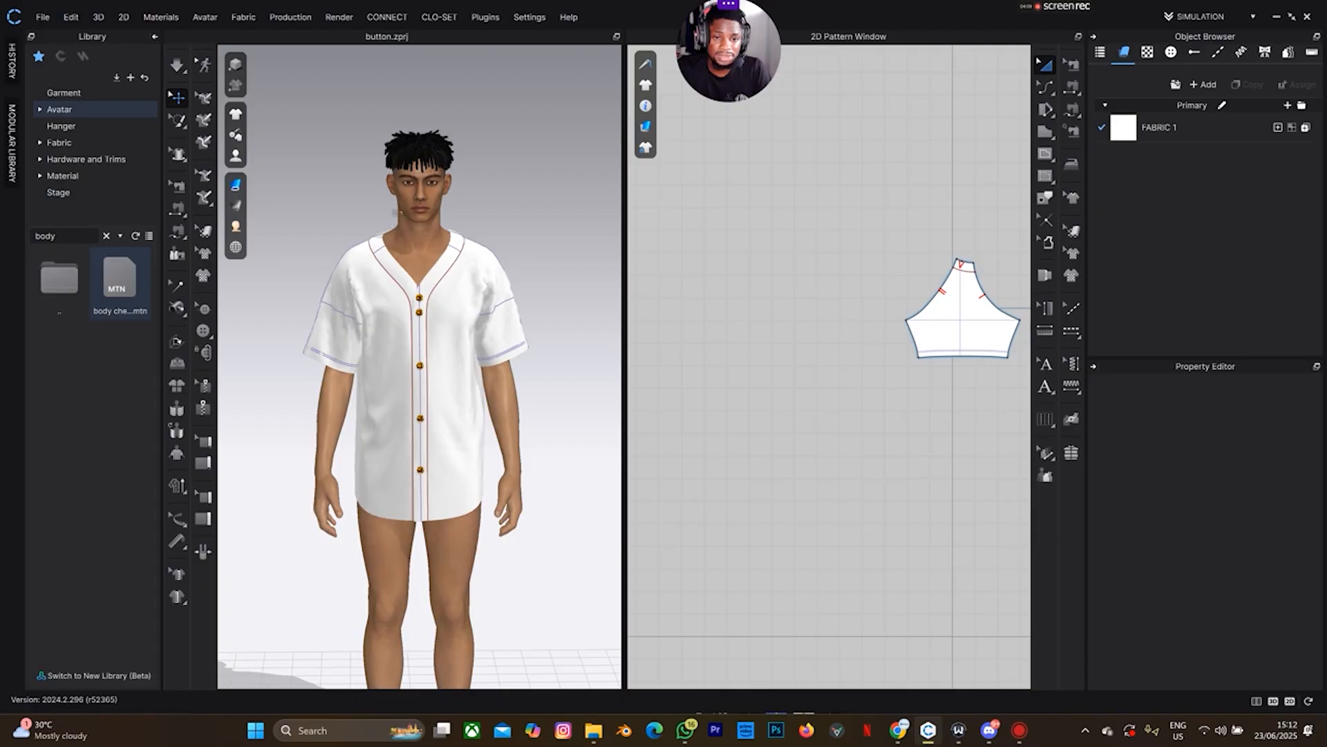
# Apply the 'body check' motion to the avatar, confirming the load with a transition
pyautogui.moveTo(399, 220); pyautogui.dragTo(443, 236)
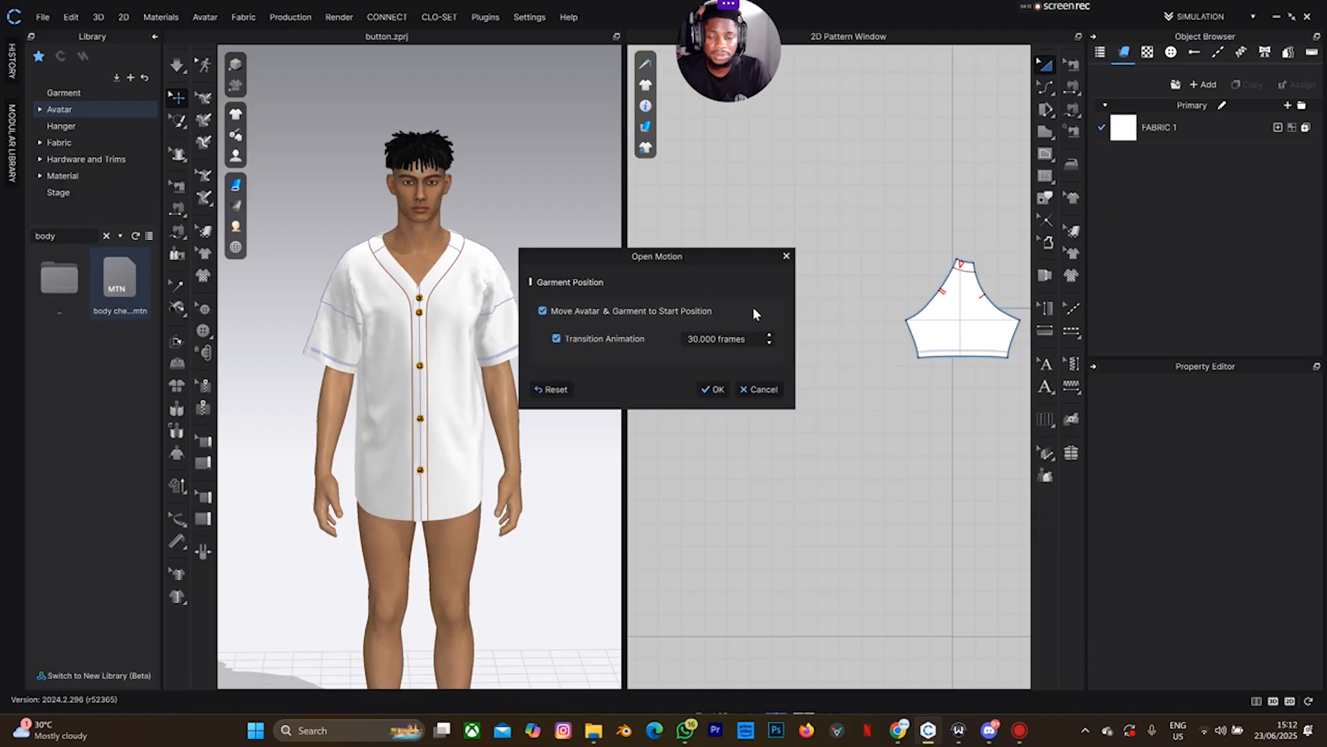
pyautogui.click(715, 387)
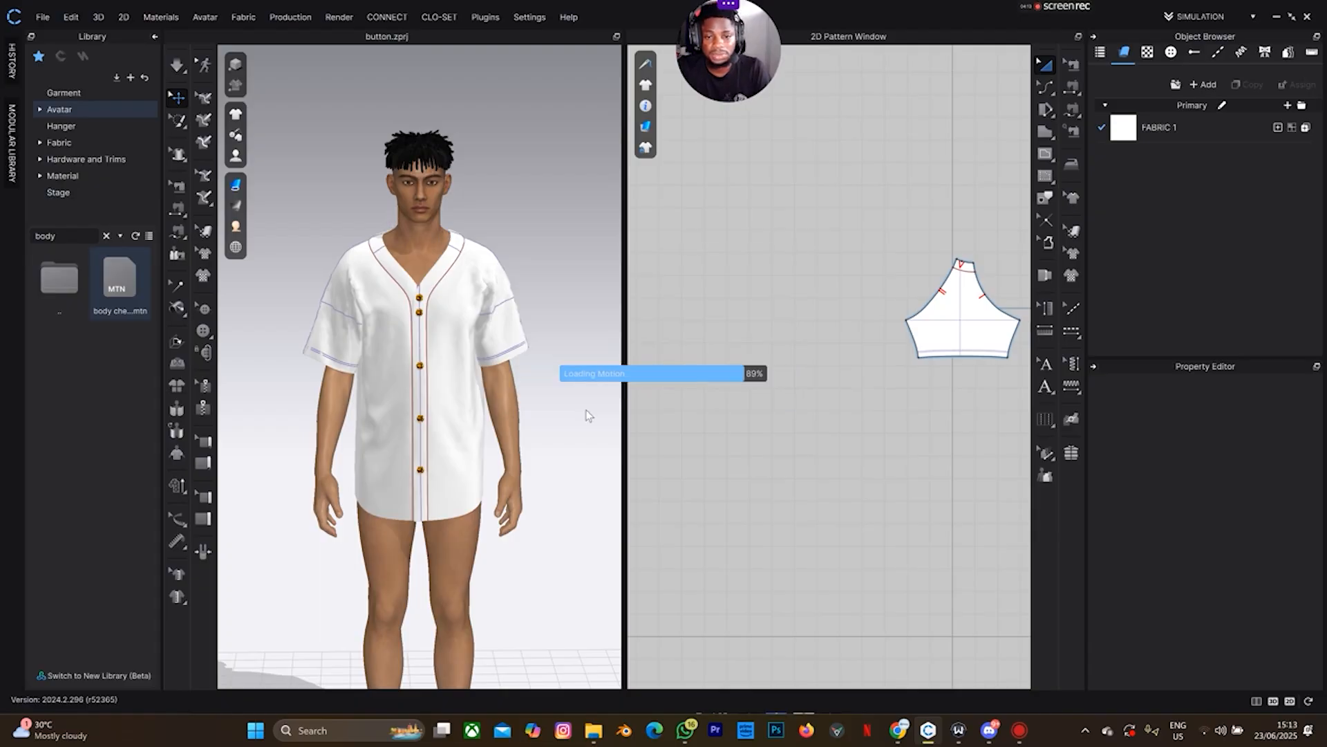
pyautogui.scroll(-7, 379, 455)
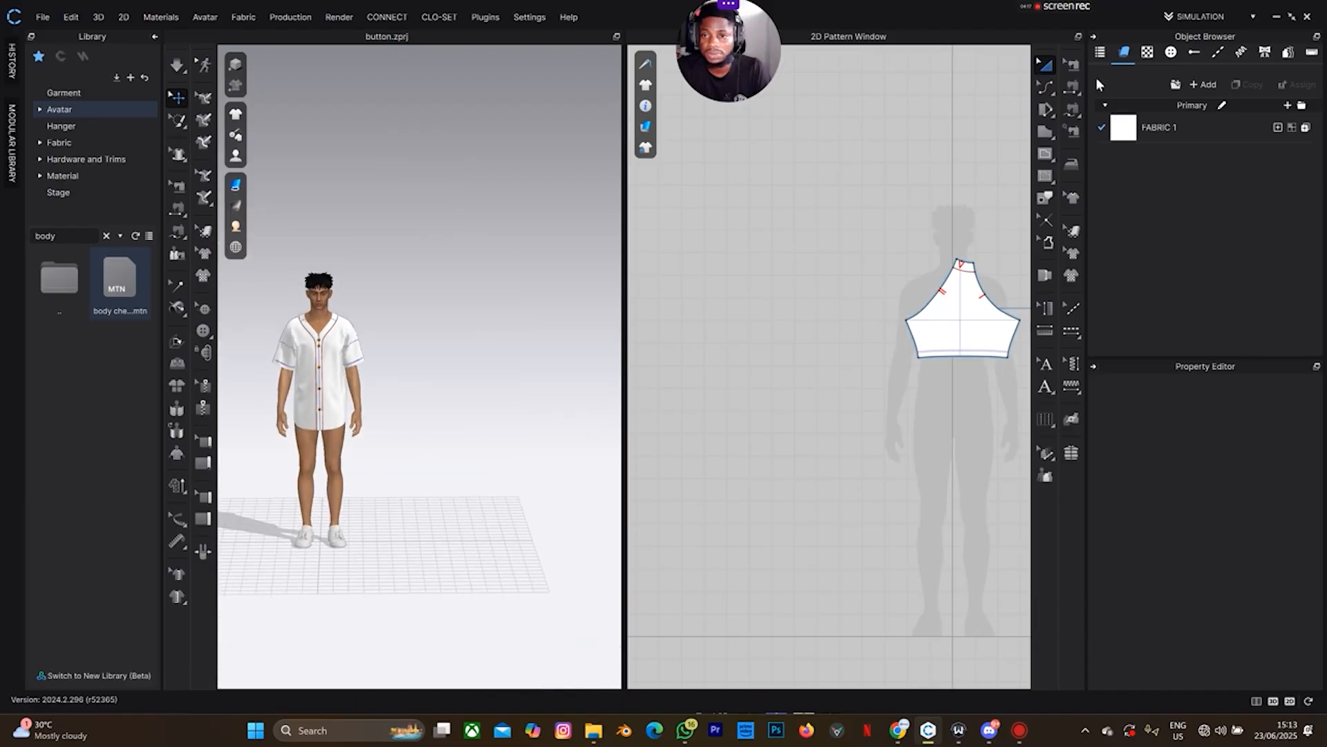
# Switch the workspace to Animation mode and dismiss the Animation (Stable) quality notice
pyautogui.click(1200, 16)
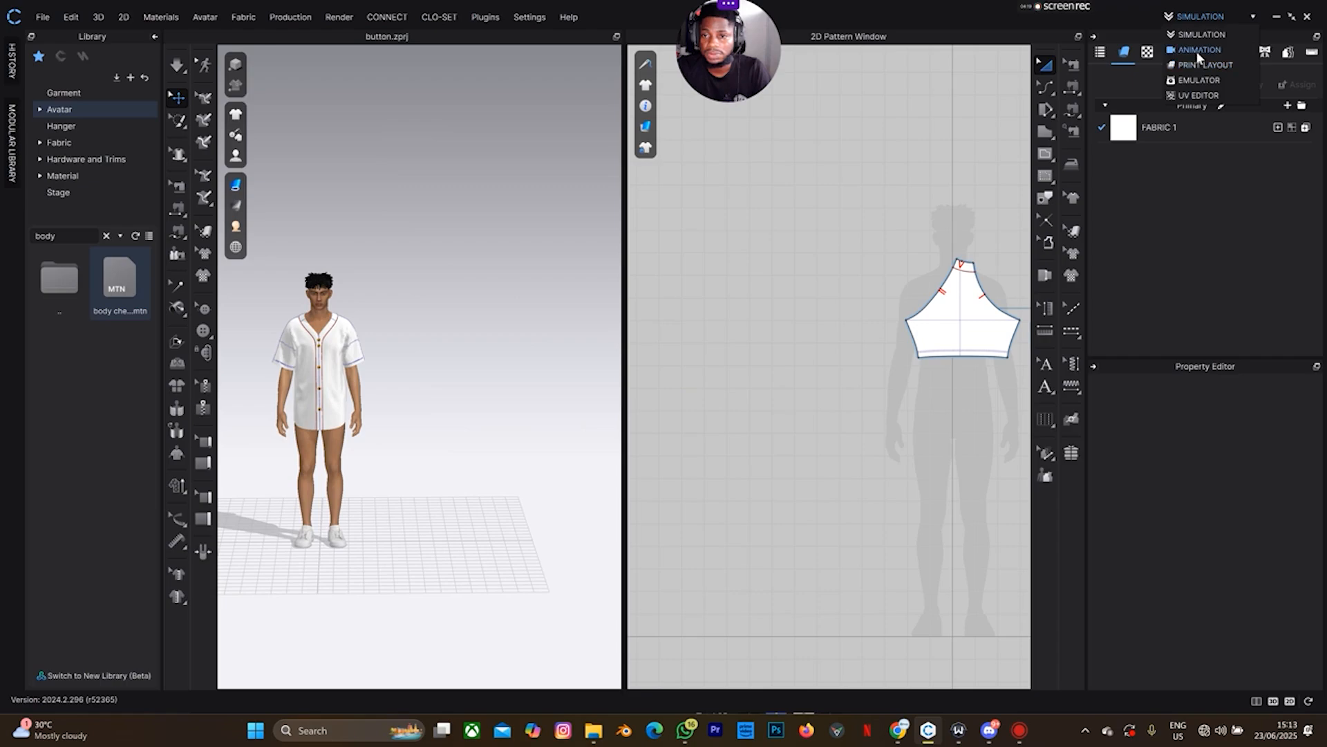
pyautogui.click(1197, 51)
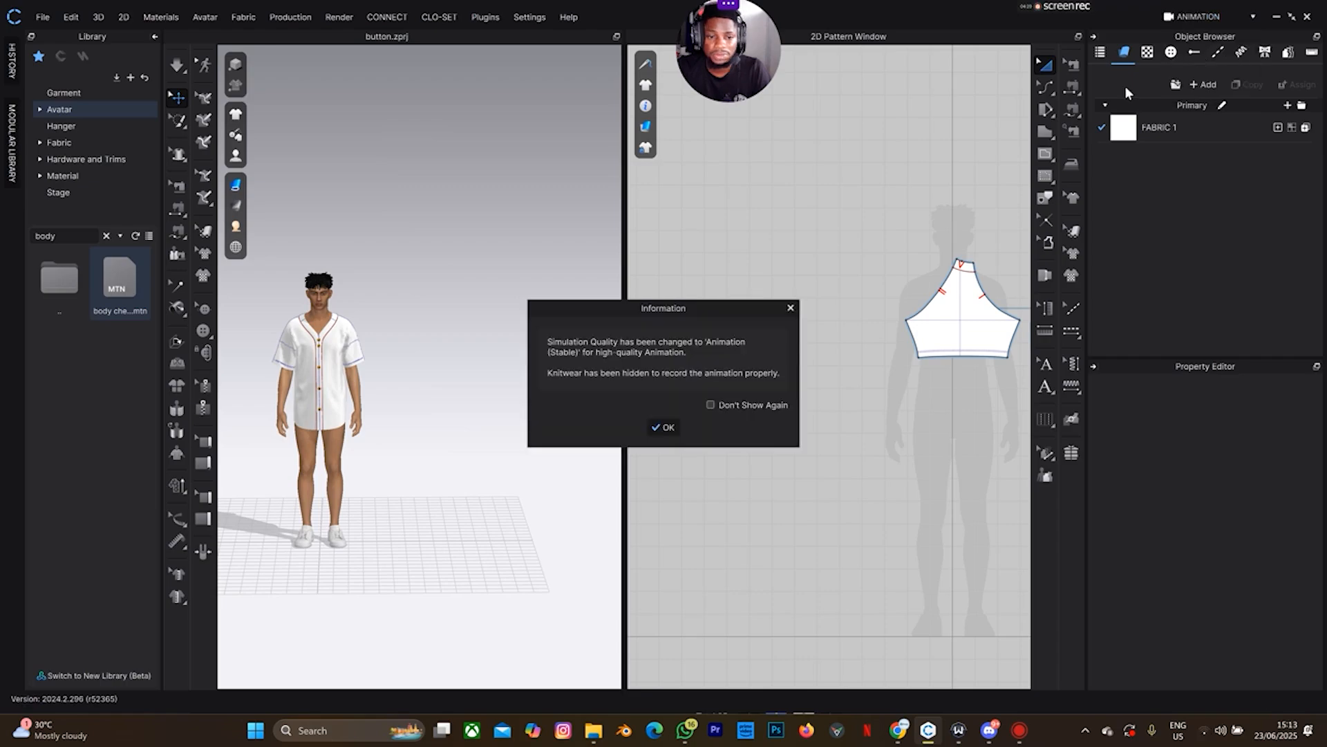
pyautogui.click(665, 427)
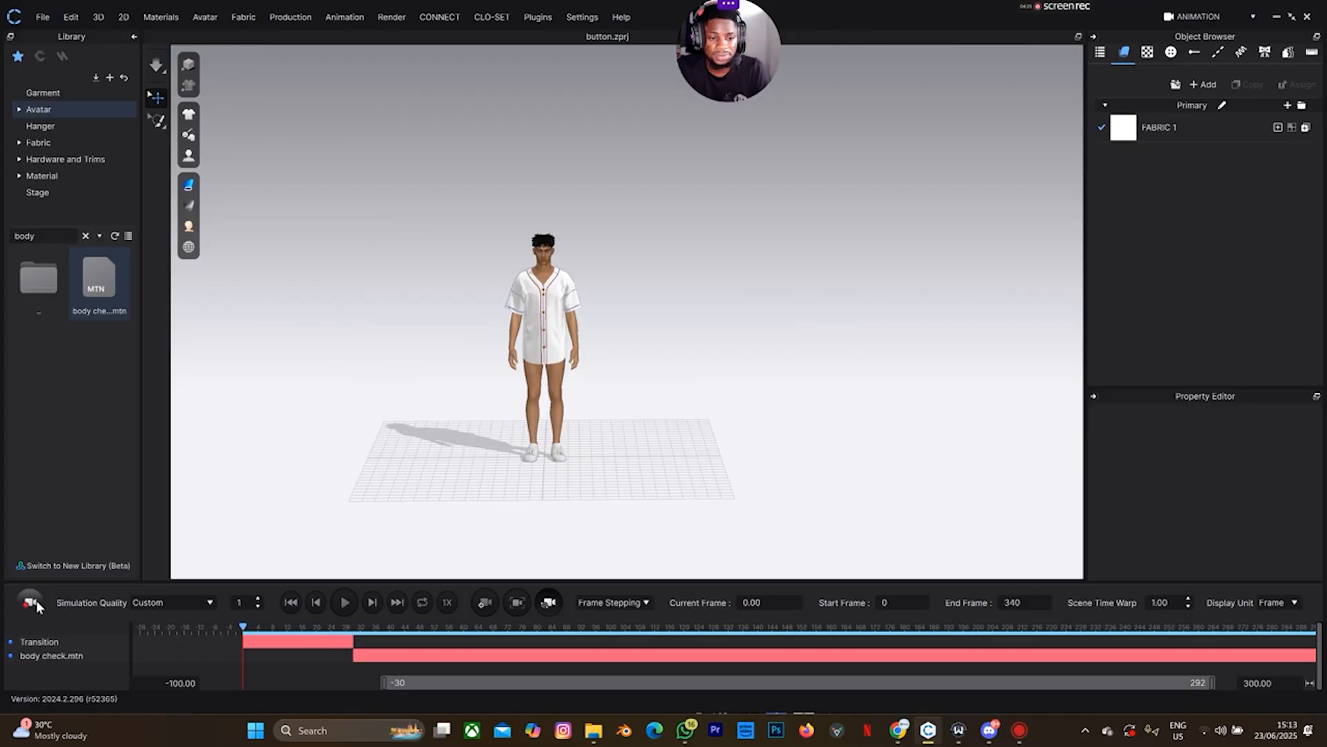
# Choose Animation (Stable) simulation quality and record the shirt simulation along the motion
pyautogui.click(197, 603)
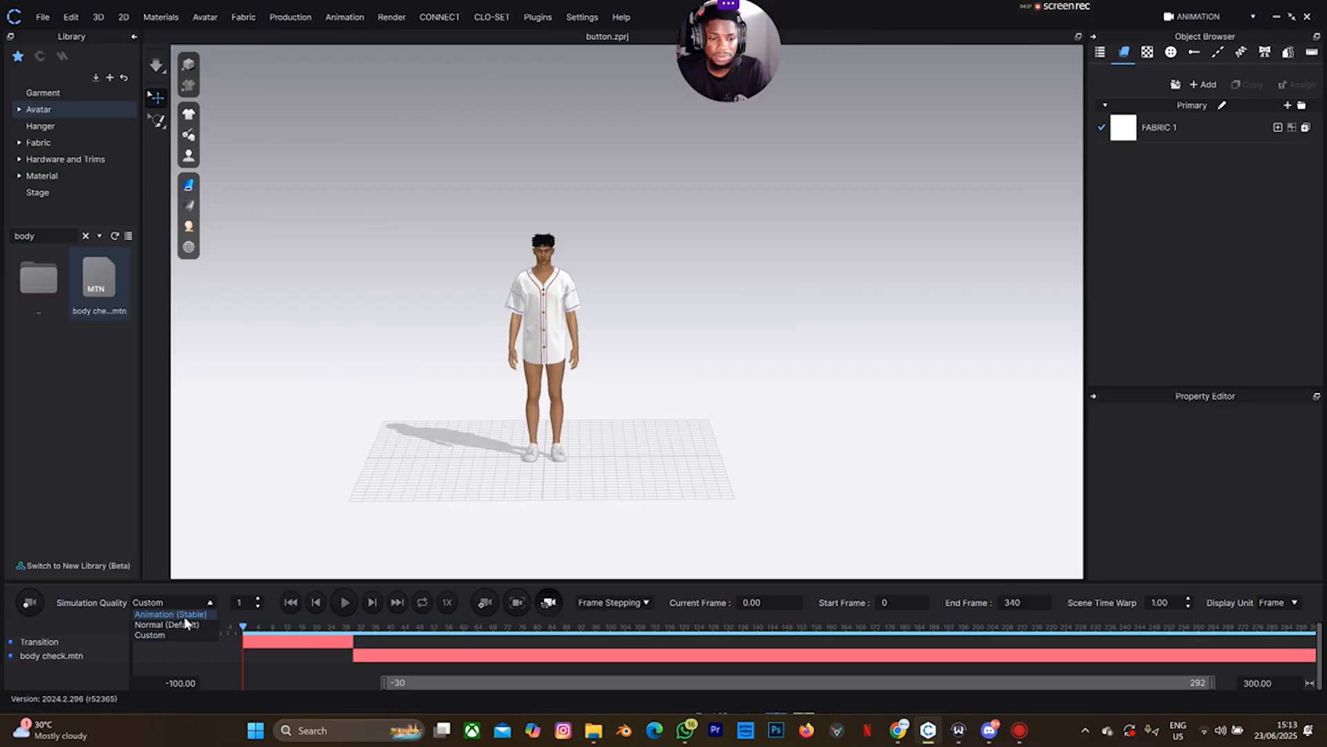
pyautogui.click(170, 614)
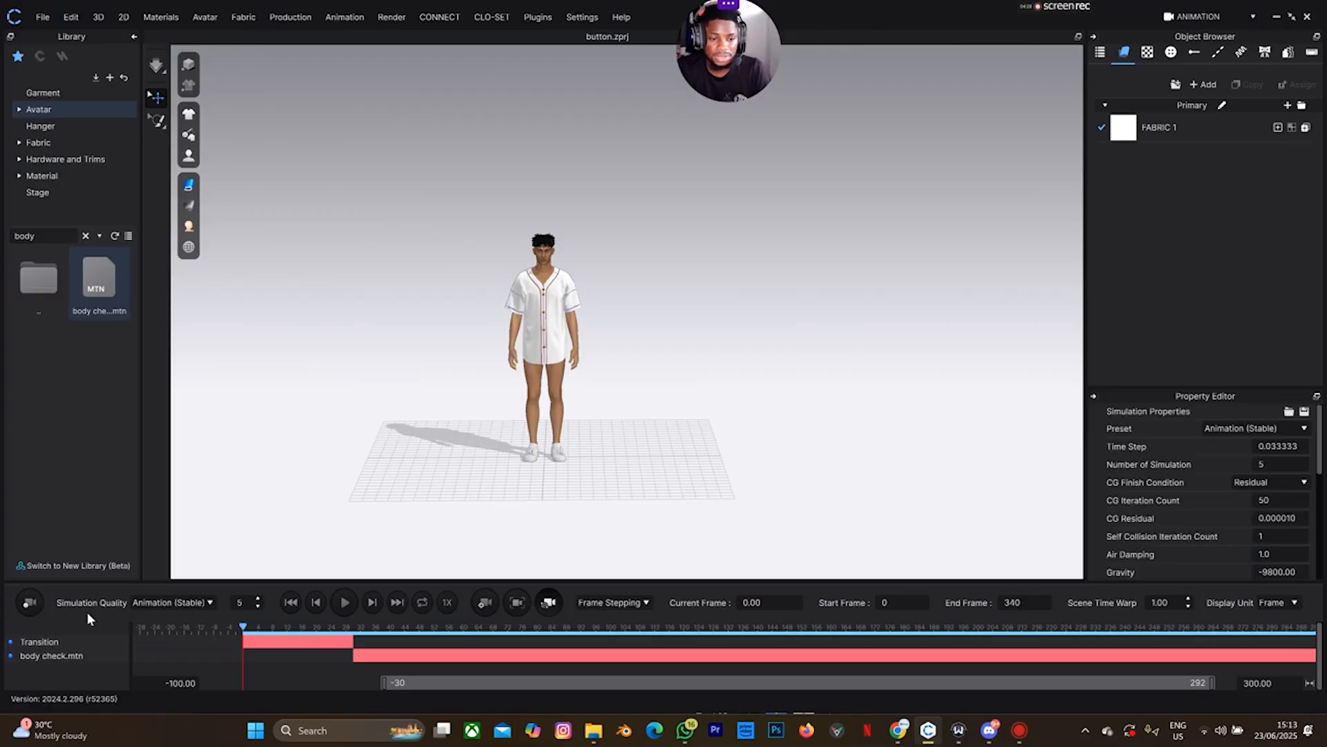
pyautogui.click(29, 604)
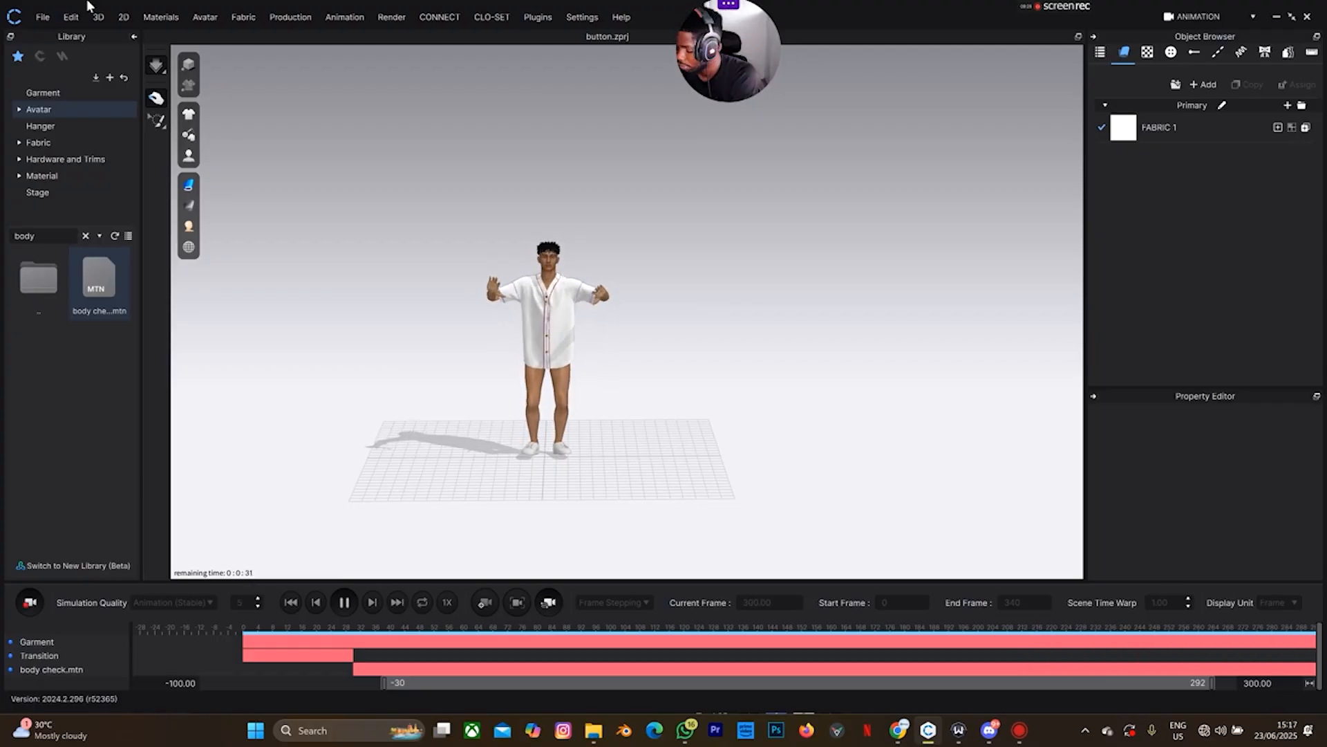
# Play the recorded animation from frame one, zooming in and orbiting to view the avatar's side
pyautogui.click(287, 605)
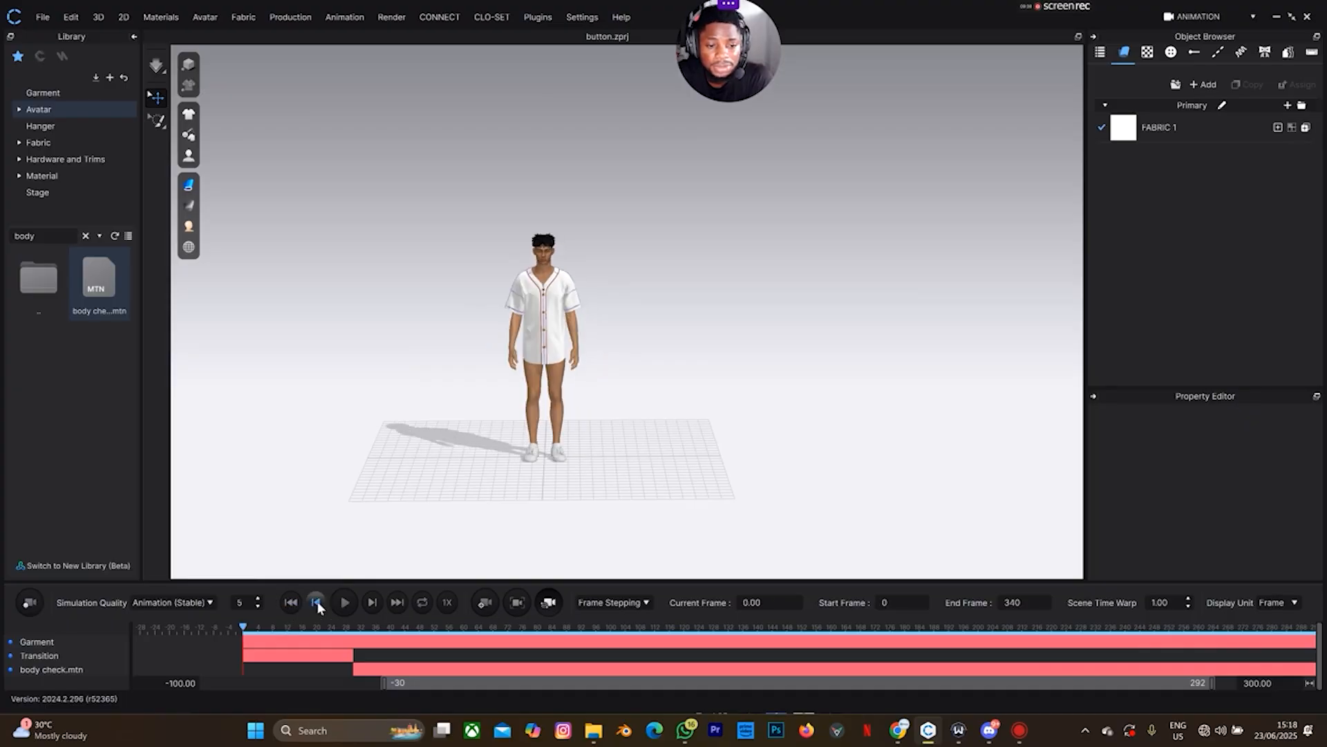
pyautogui.click(345, 605)
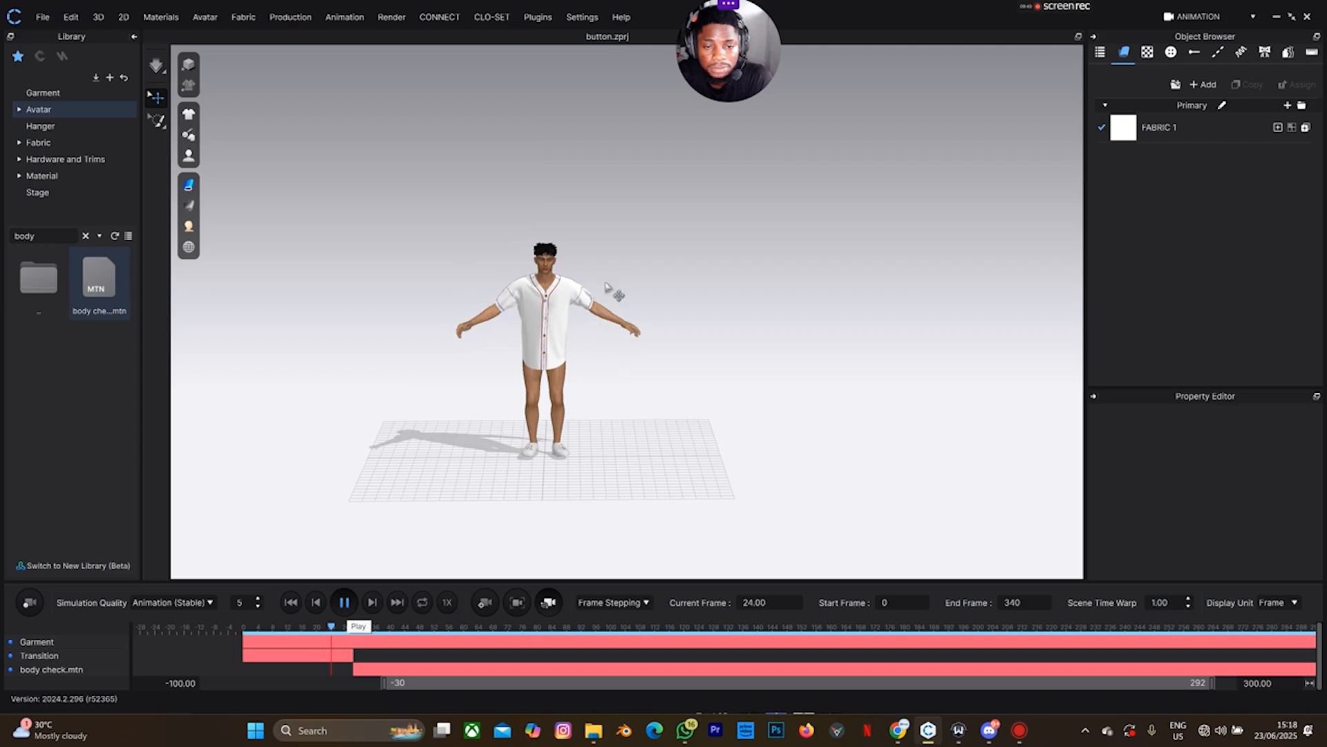
pyautogui.scroll(5, 580, 306)
pyautogui.scroll(2, 567, 301)
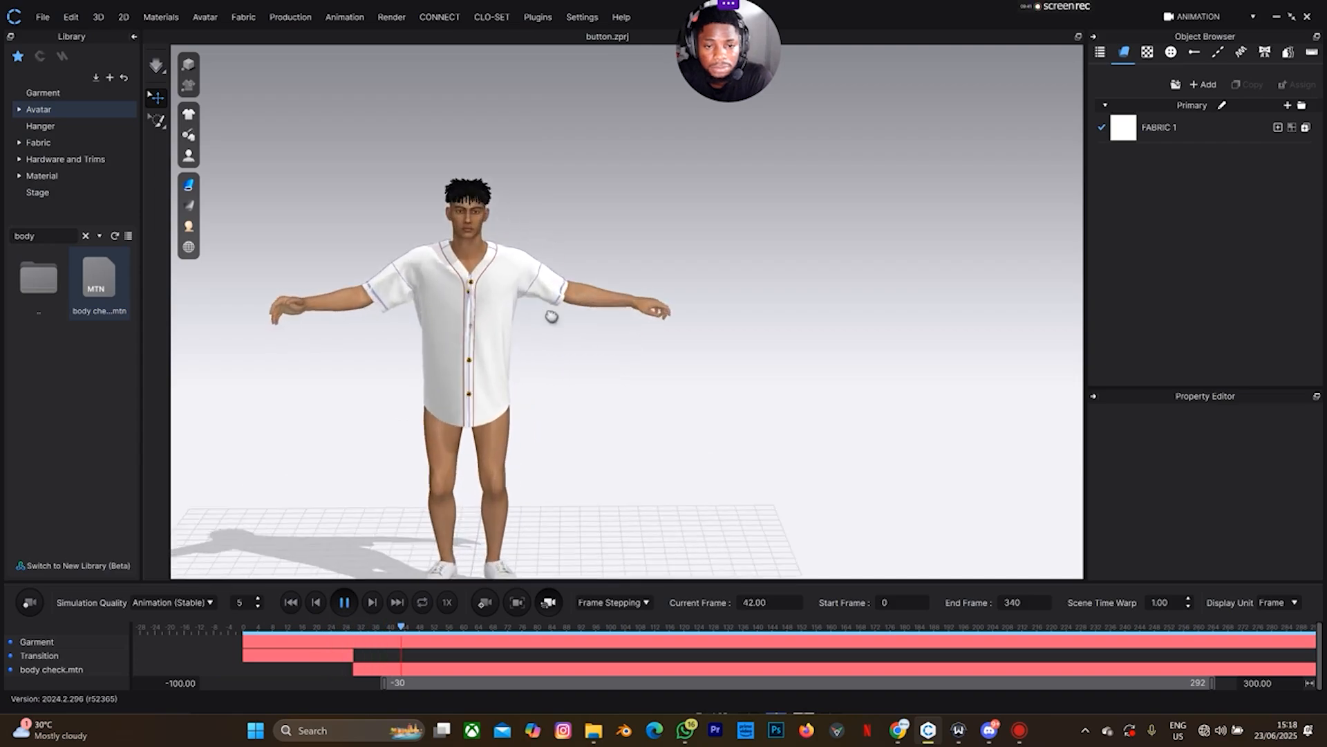
pyautogui.scroll(3, 631, 391)
pyautogui.scroll(2, 624, 389)
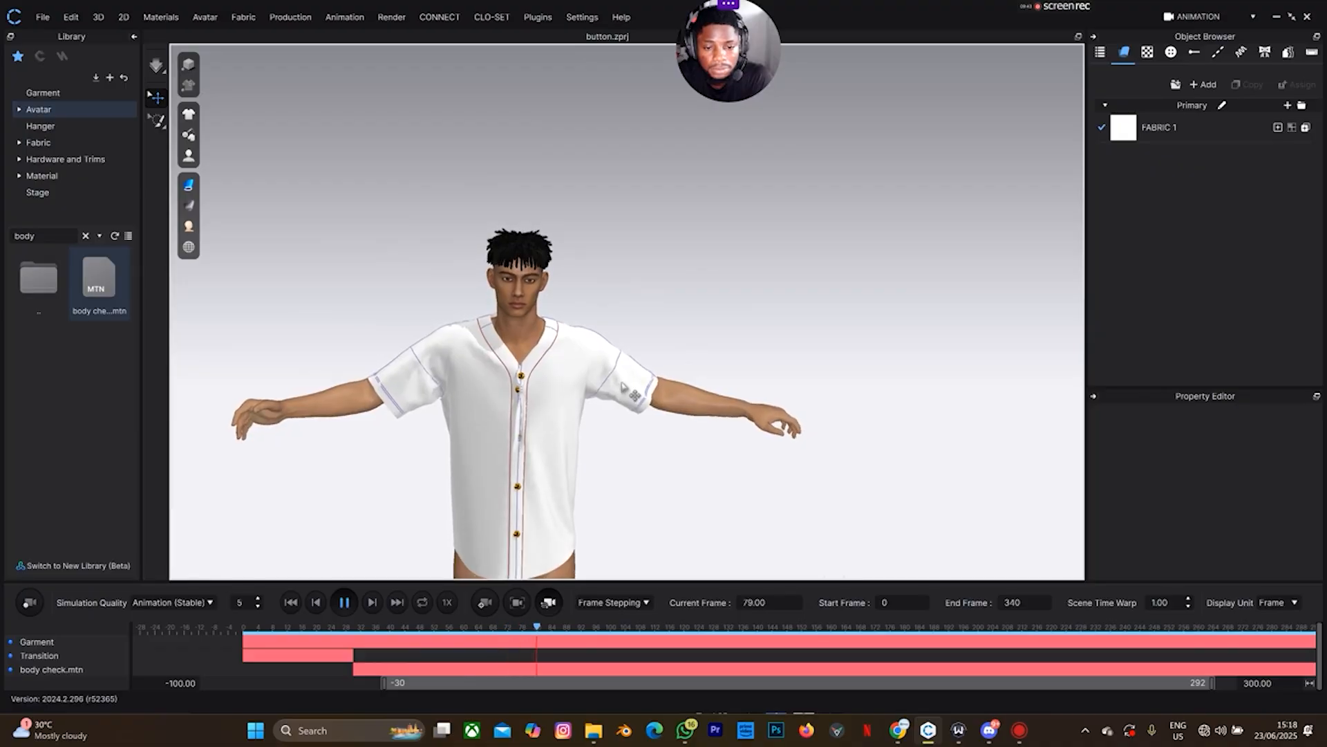
pyautogui.moveTo(705, 362); pyautogui.dragTo(400, 353, button='right')
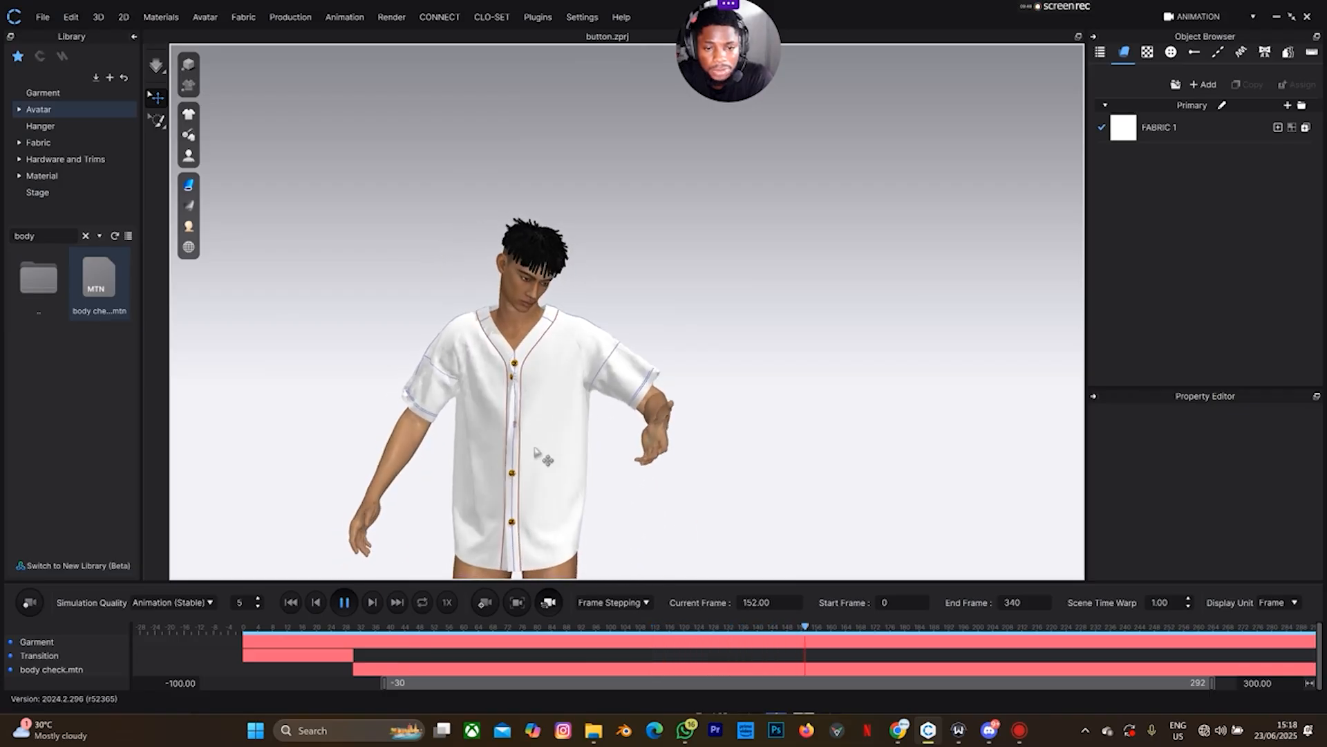